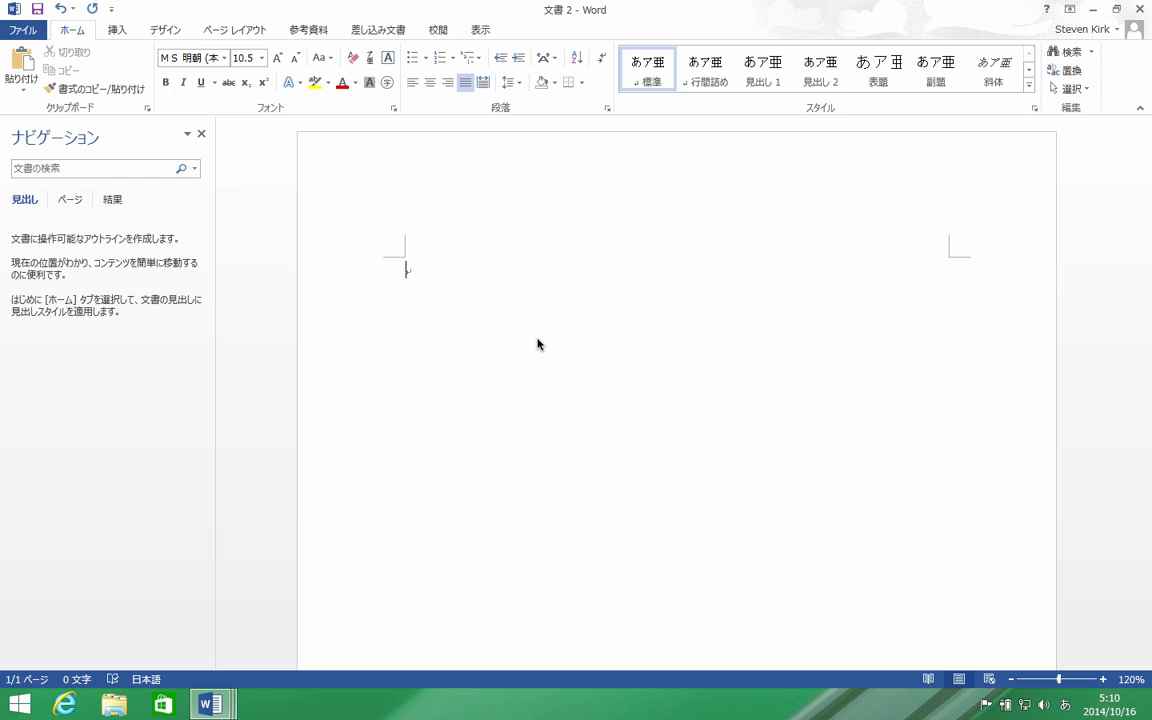
text(hahahahaha)
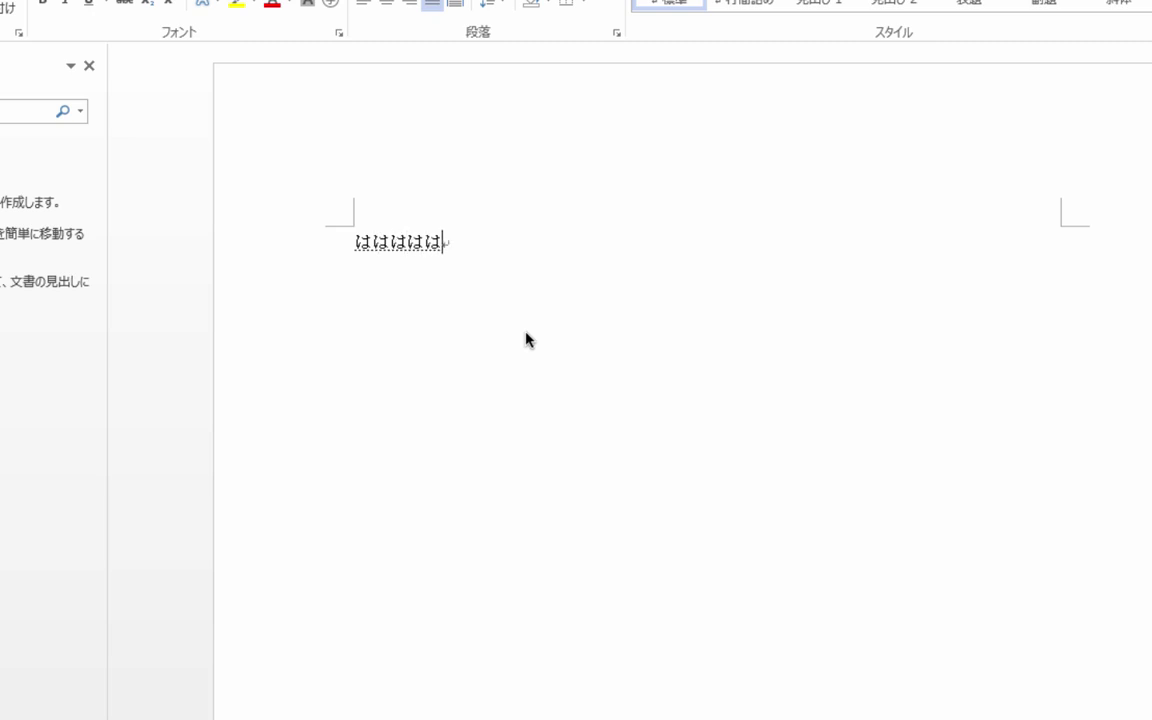
key(BackSpace)
key(BackSpace)
key(BackSpace)
key(BackSpace)
key(BackSpace)
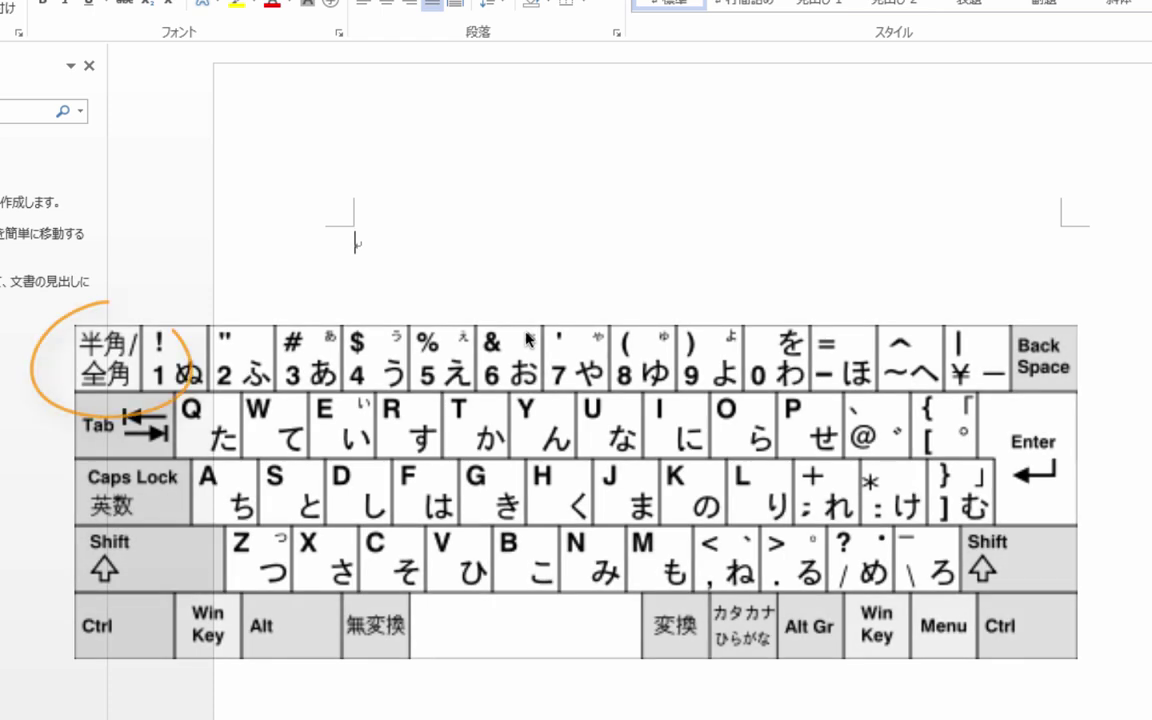
Switch from Japanese to half-width English input and start the document's first line with "This is"
key(Zenkaku_Hankaku)
text(hahaha)
key(BackSpace)
key(BackSpace)
key(BackSpace)
key(BackSpace)
key(BackSpace)
key(BackSpace)
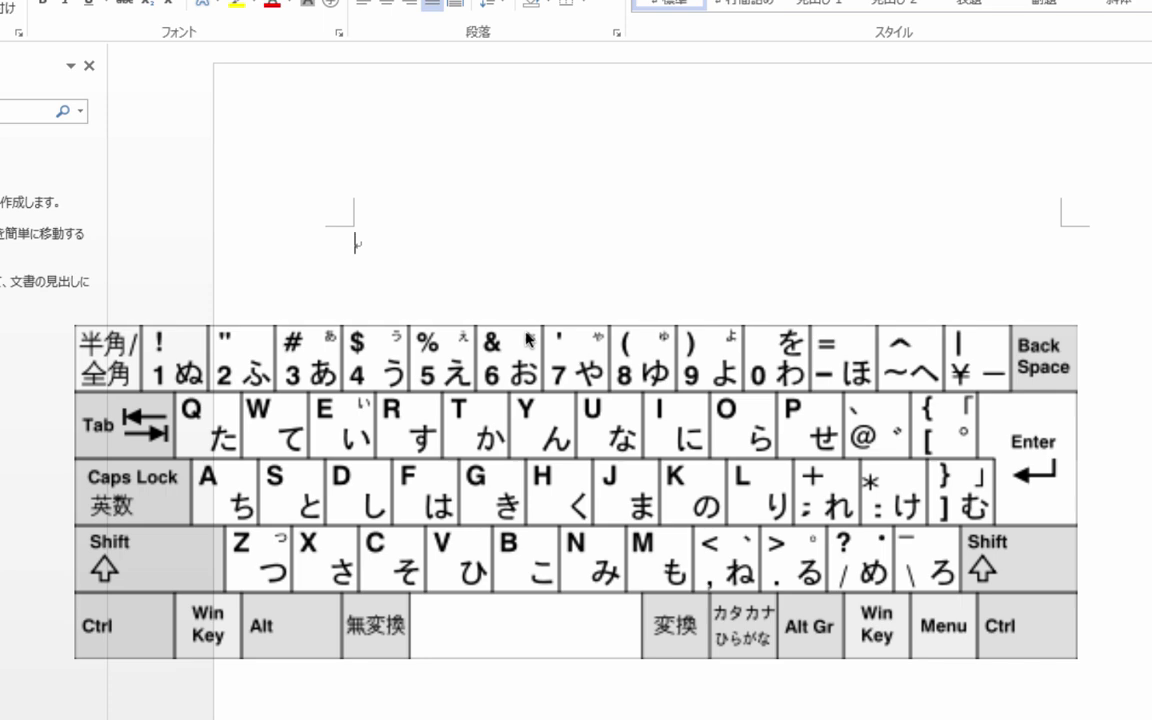
text(This )
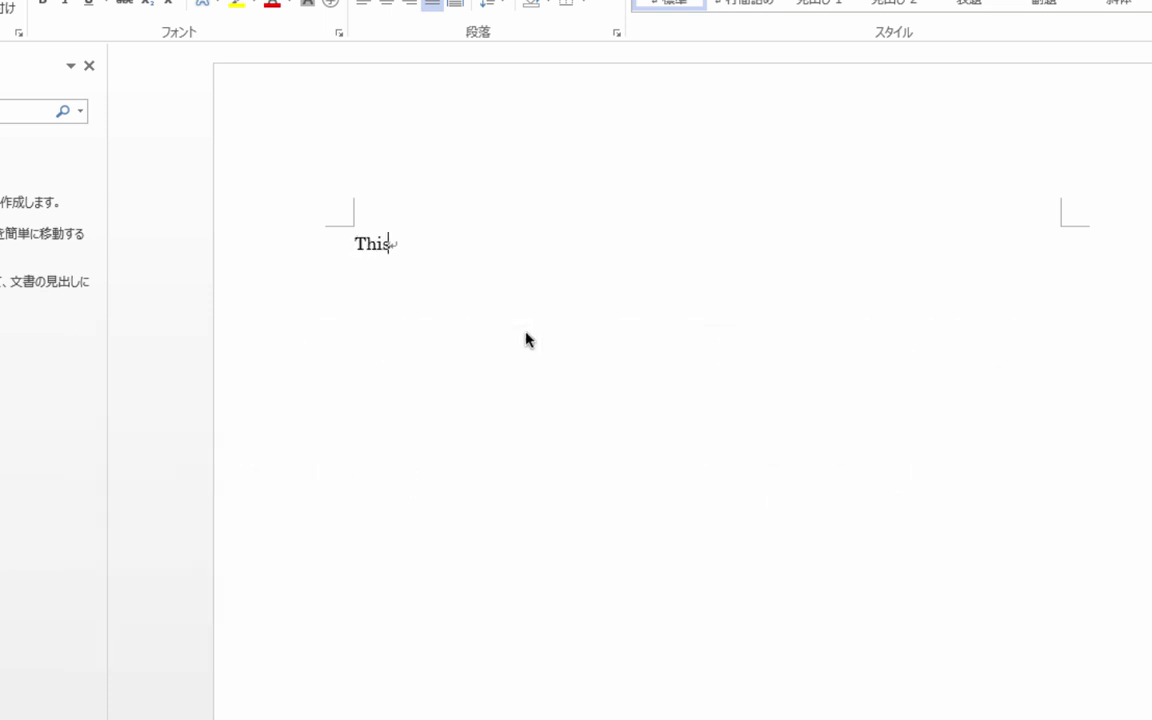
text(is the)
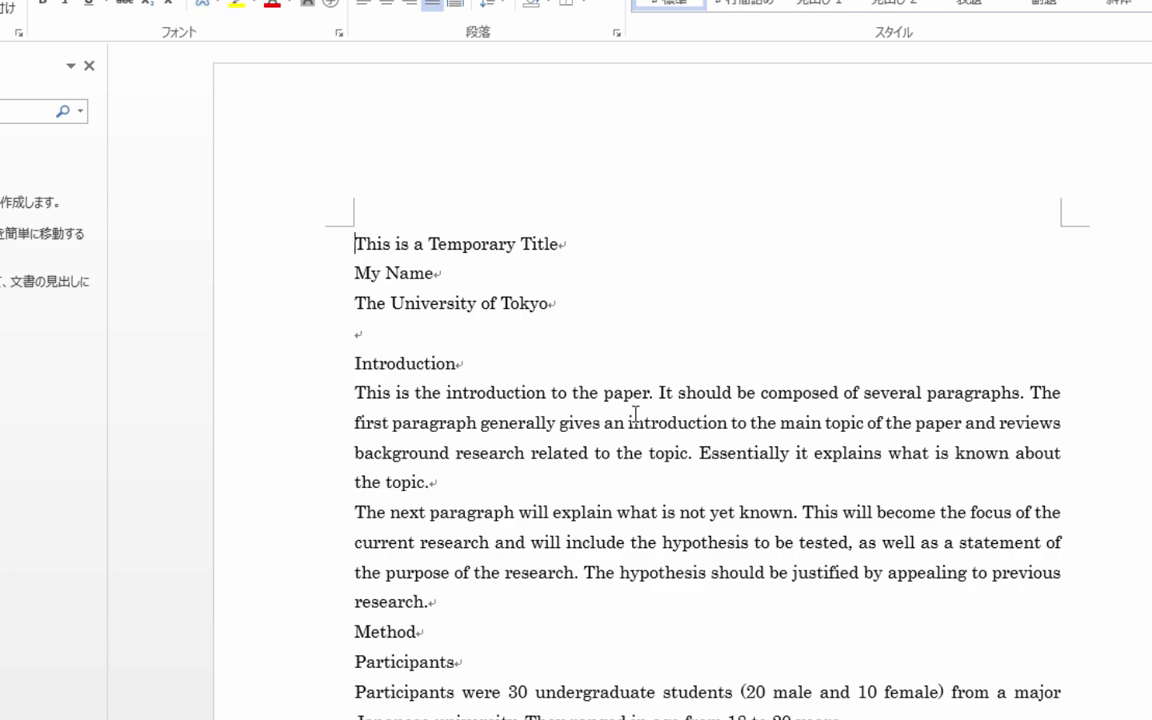
Switch to the Example Doc Research Paper document and apply the Title (表題) style to the line "This is a Temporary Title"
scroll(635, 414, down, 1)
scroll(527, 352, up, 1)
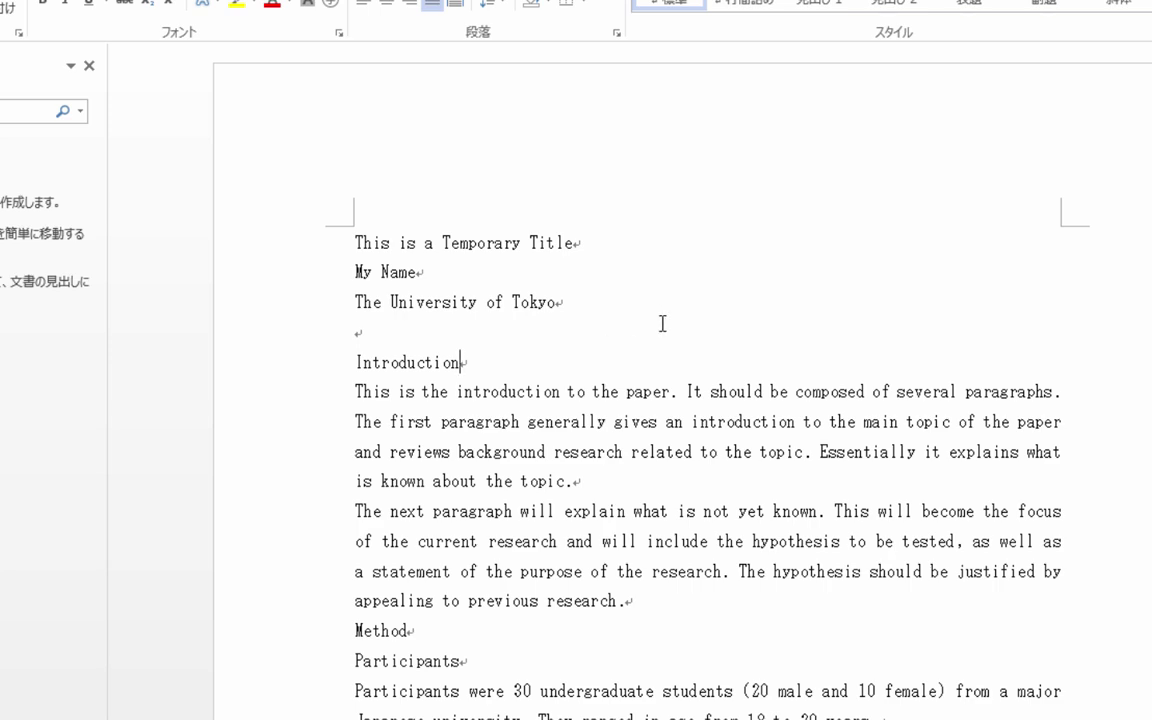
click(220, 703)
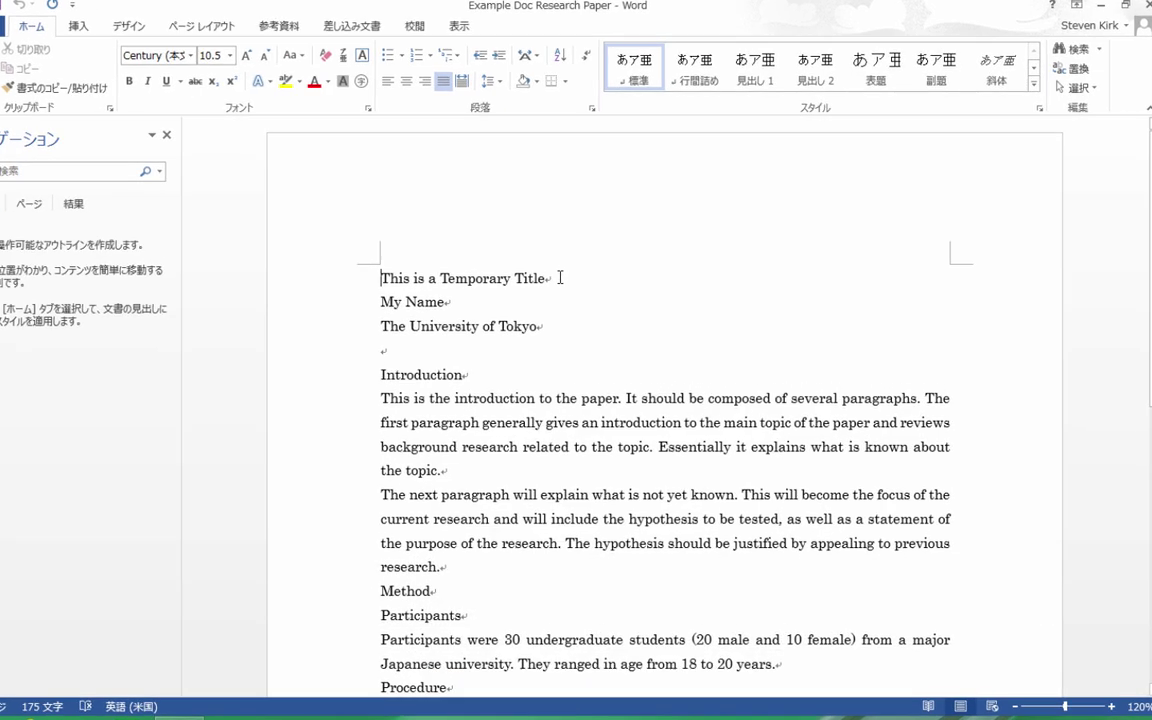
click(286, 280)
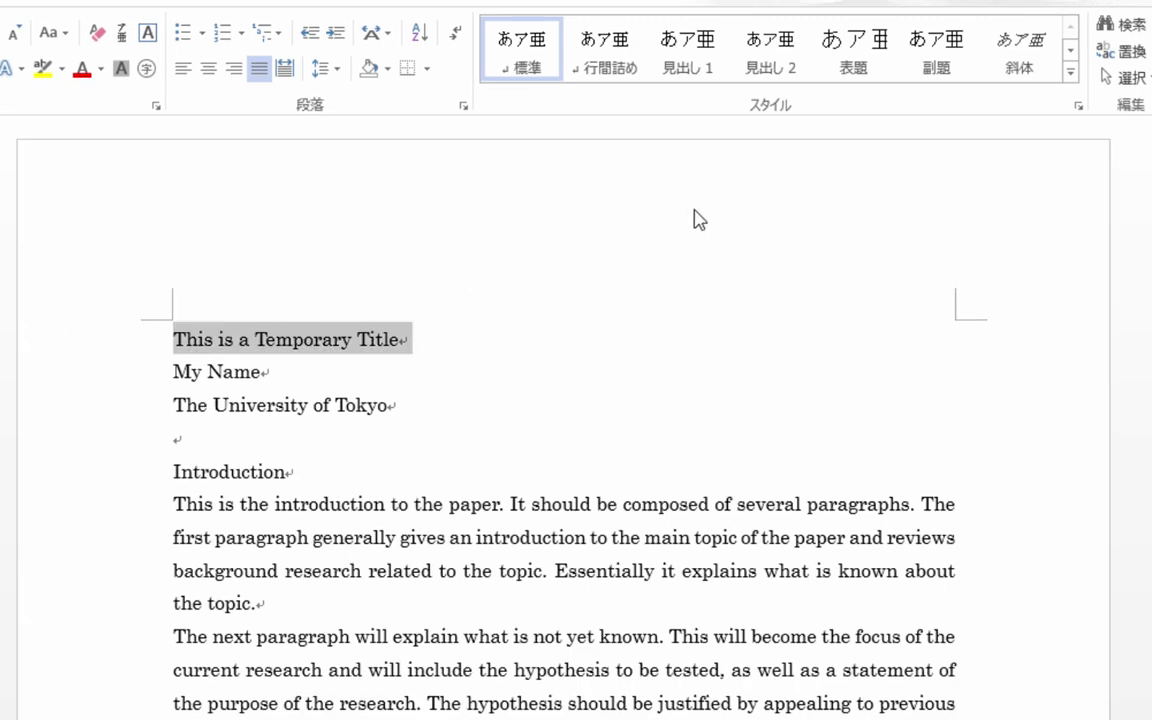
click(860, 50)
Apply the Subtitle (副題) style to the "My Name" and "The University of Tokyo" lines
click(62, 442)
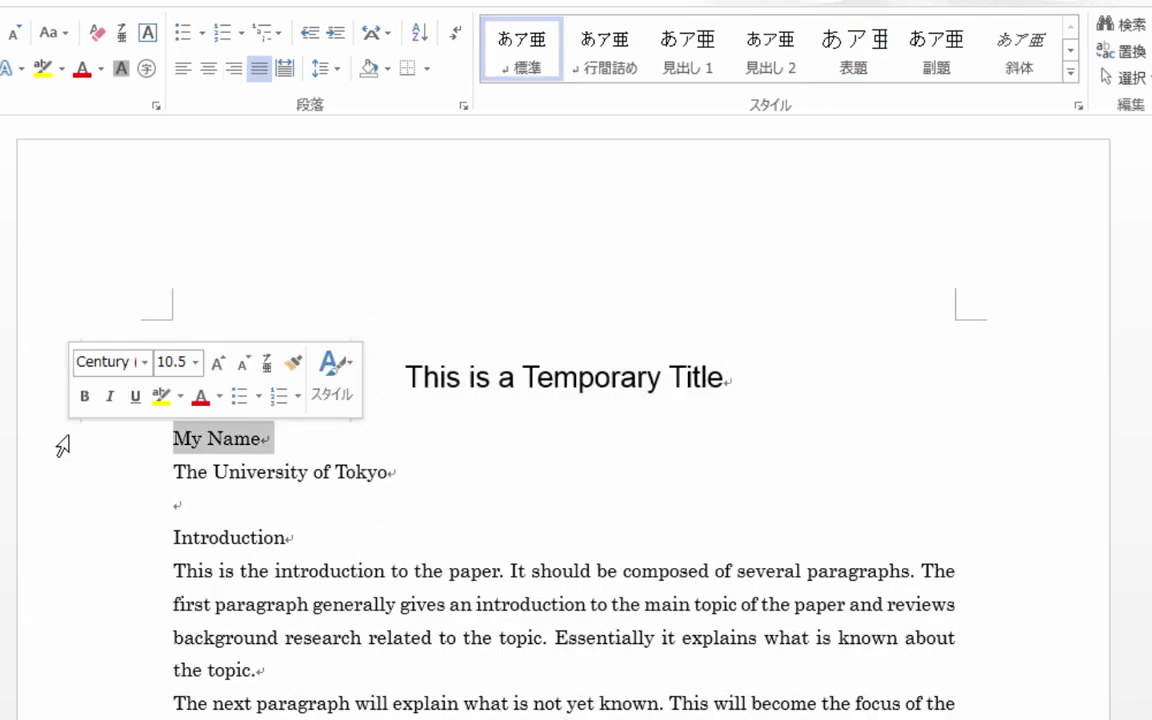
drag(62, 442, 62, 468)
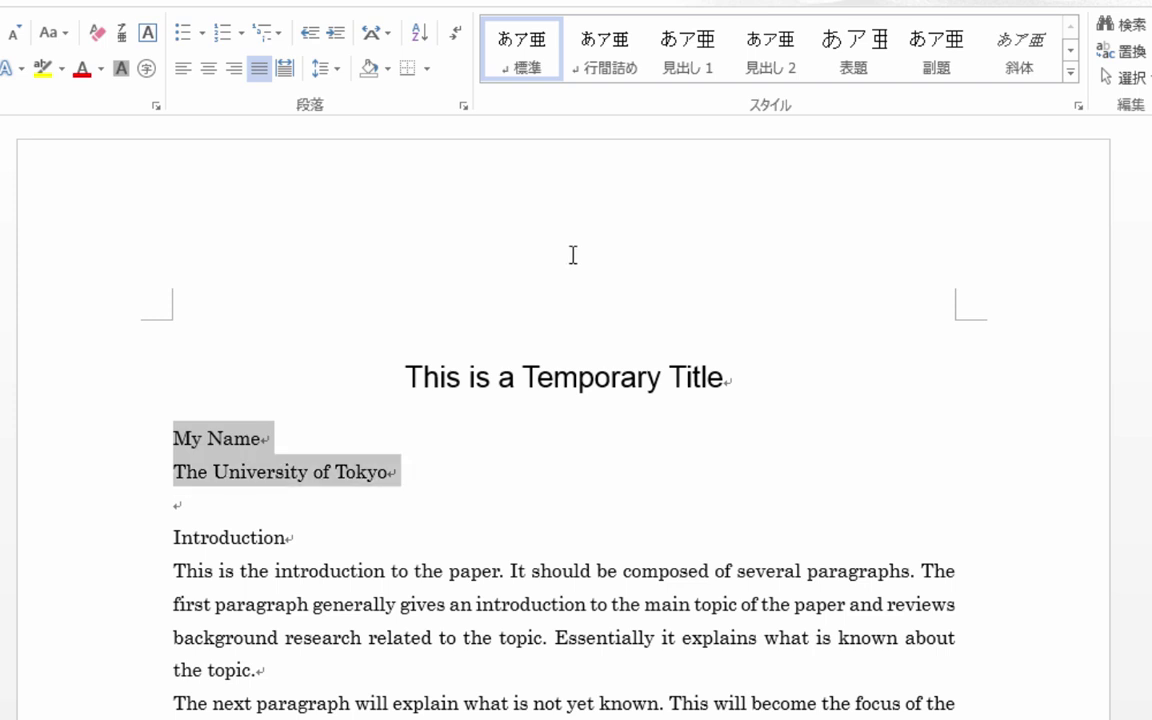
click(940, 50)
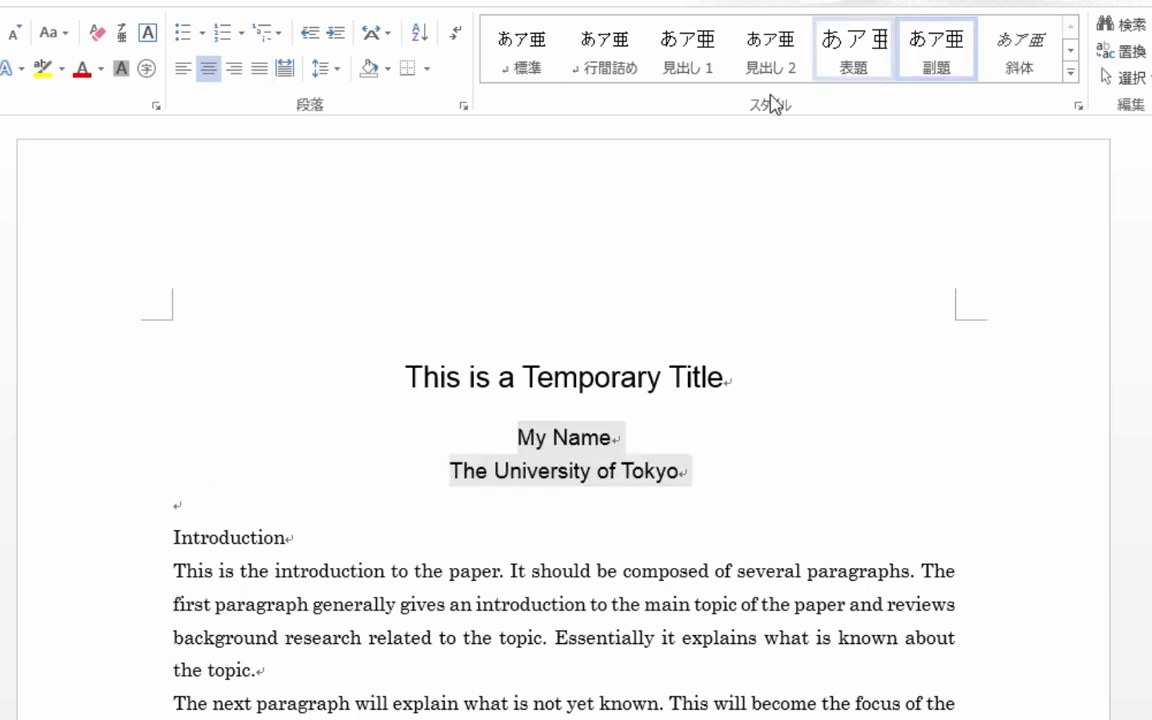
Apply the Heading 1 (見出し 1) style to the "Introduction" and "Method" section titles
click(63, 538)
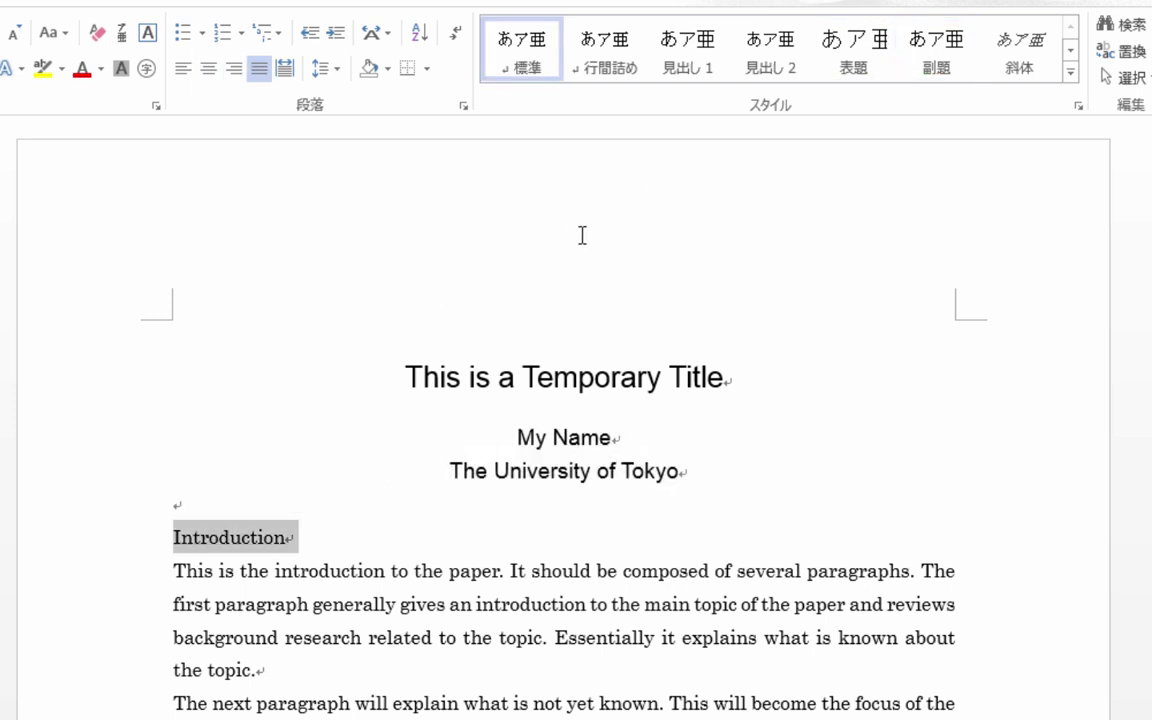
click(688, 55)
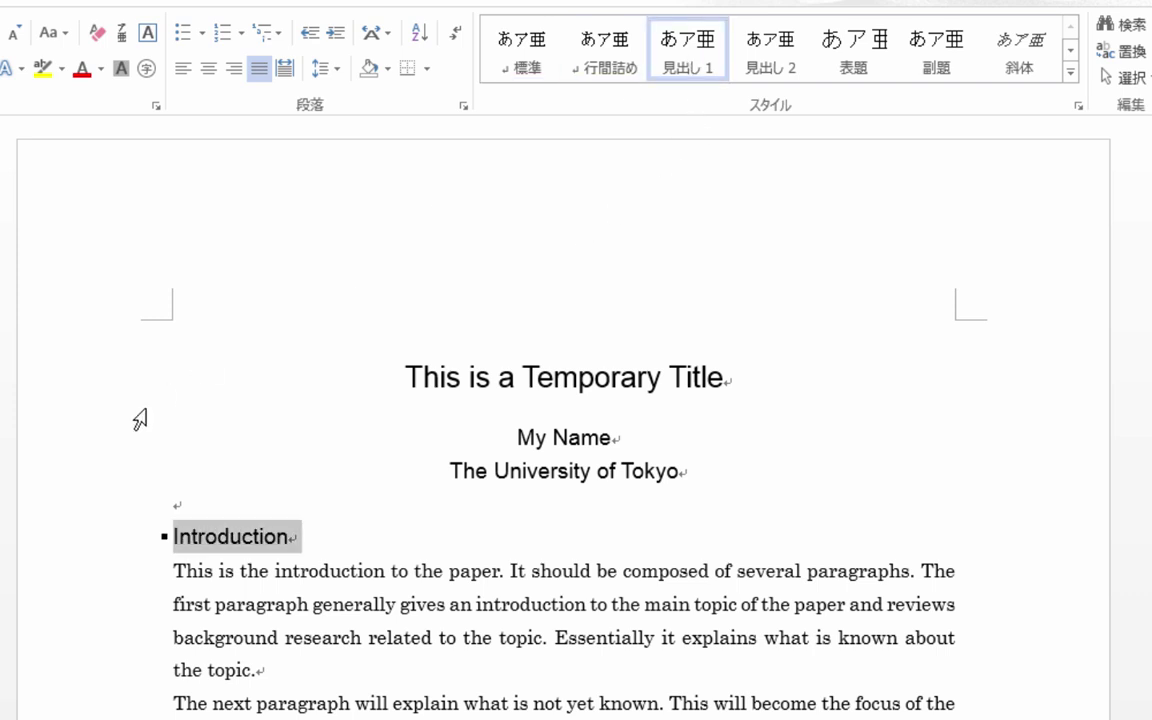
scroll(357, 477, down, 5)
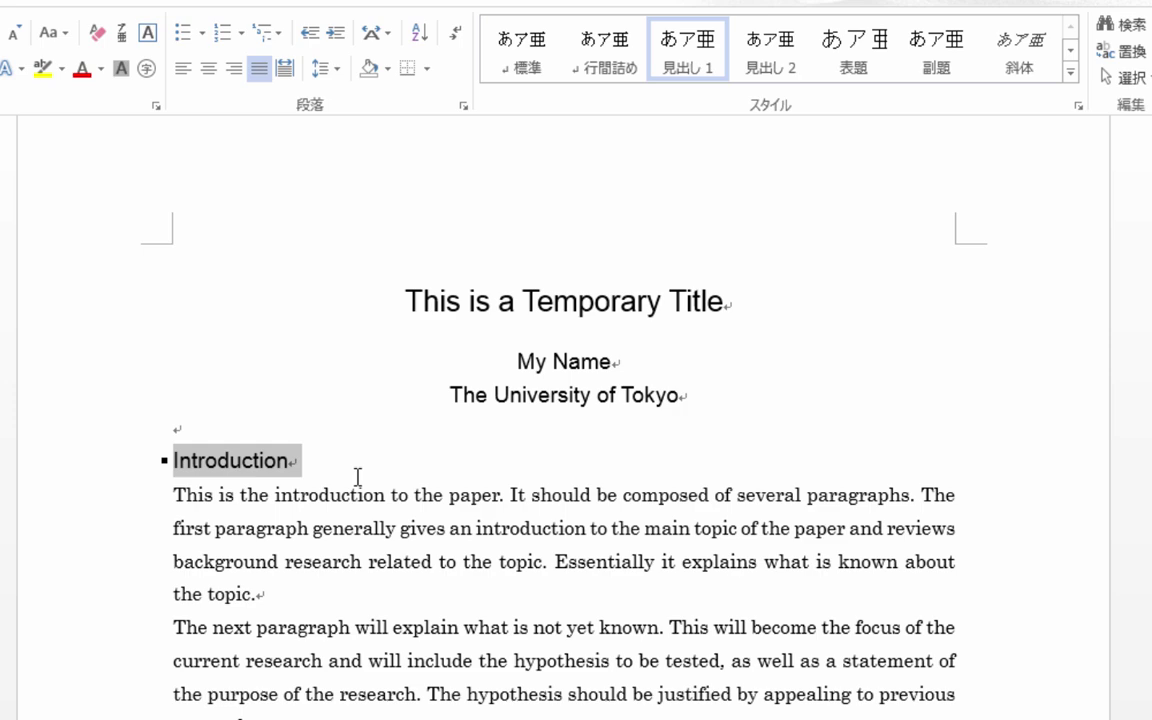
scroll(357, 477, down, 2)
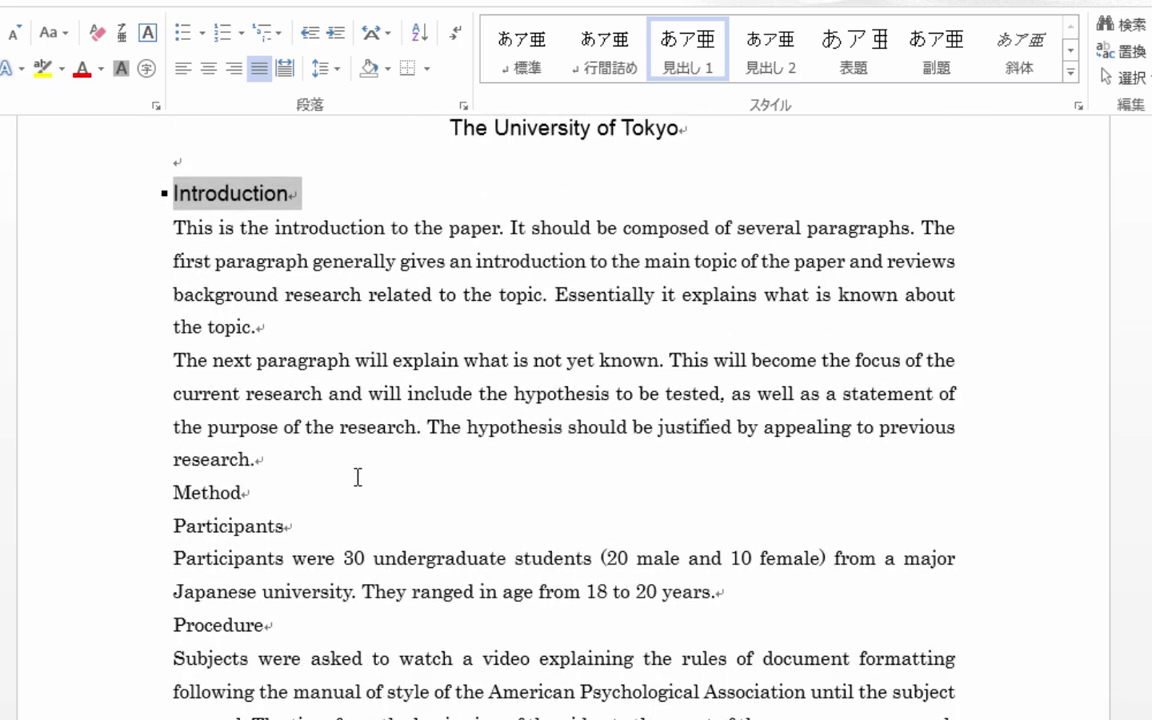
click(66, 501)
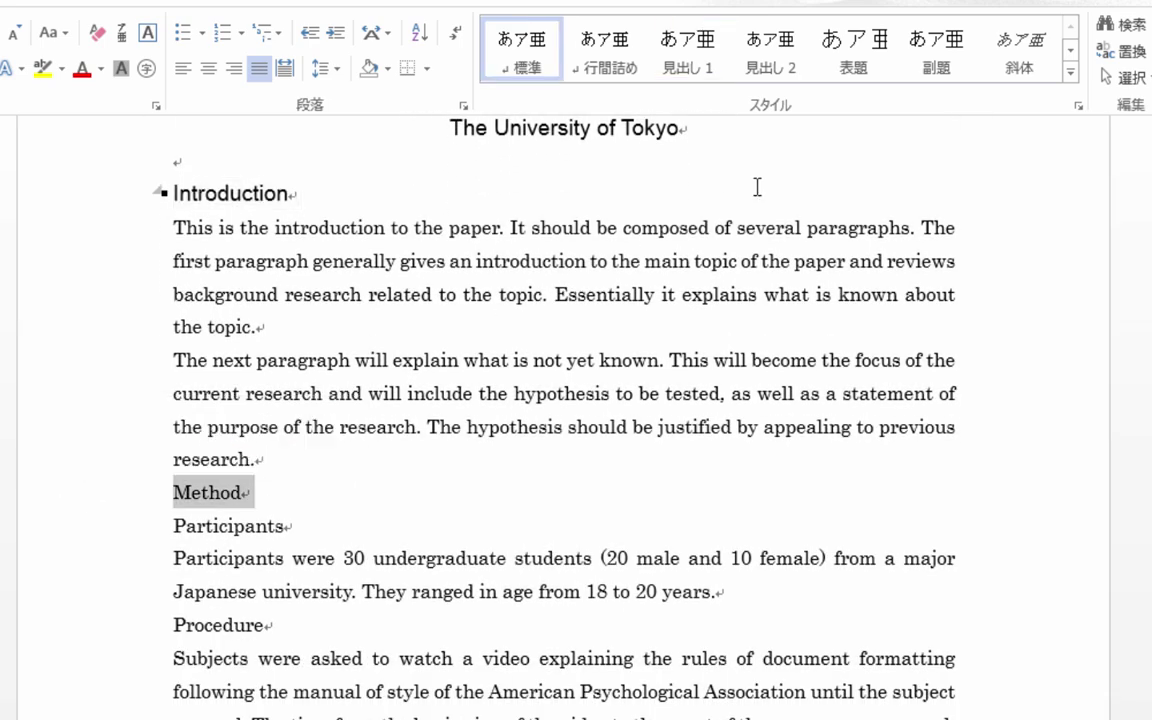
click(690, 52)
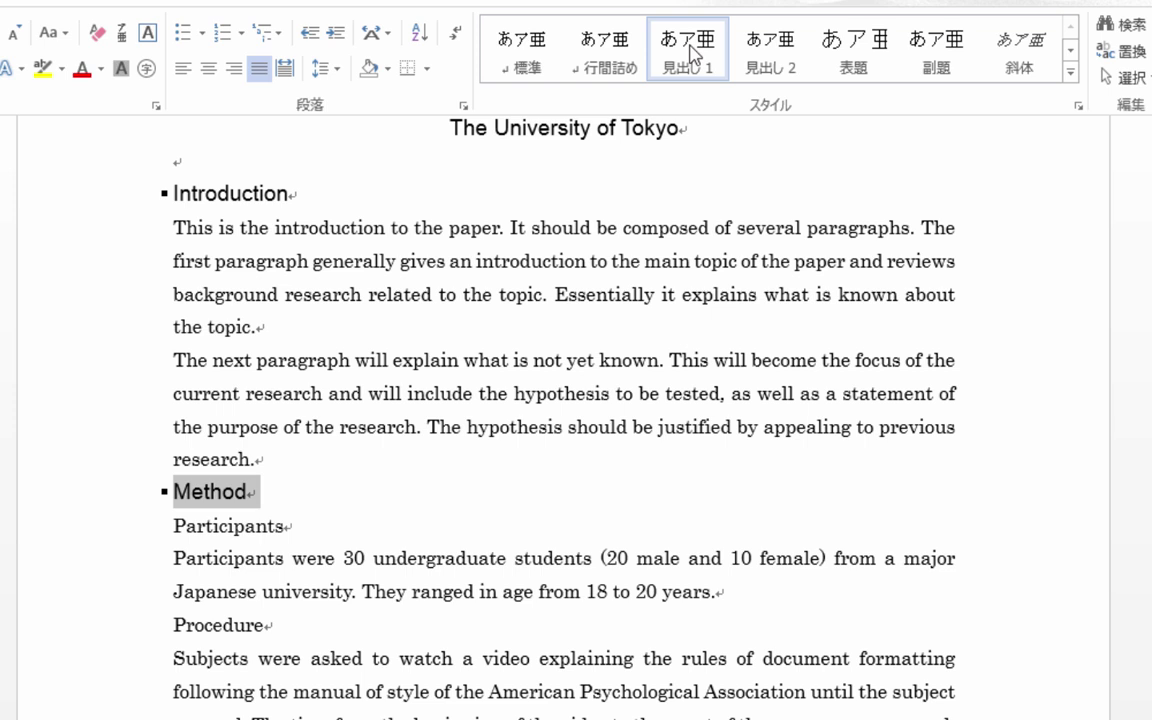
Apply the Heading 2 (見出し 2) style to the "Participants" and "Procedure" subsection titles
click(57, 532)
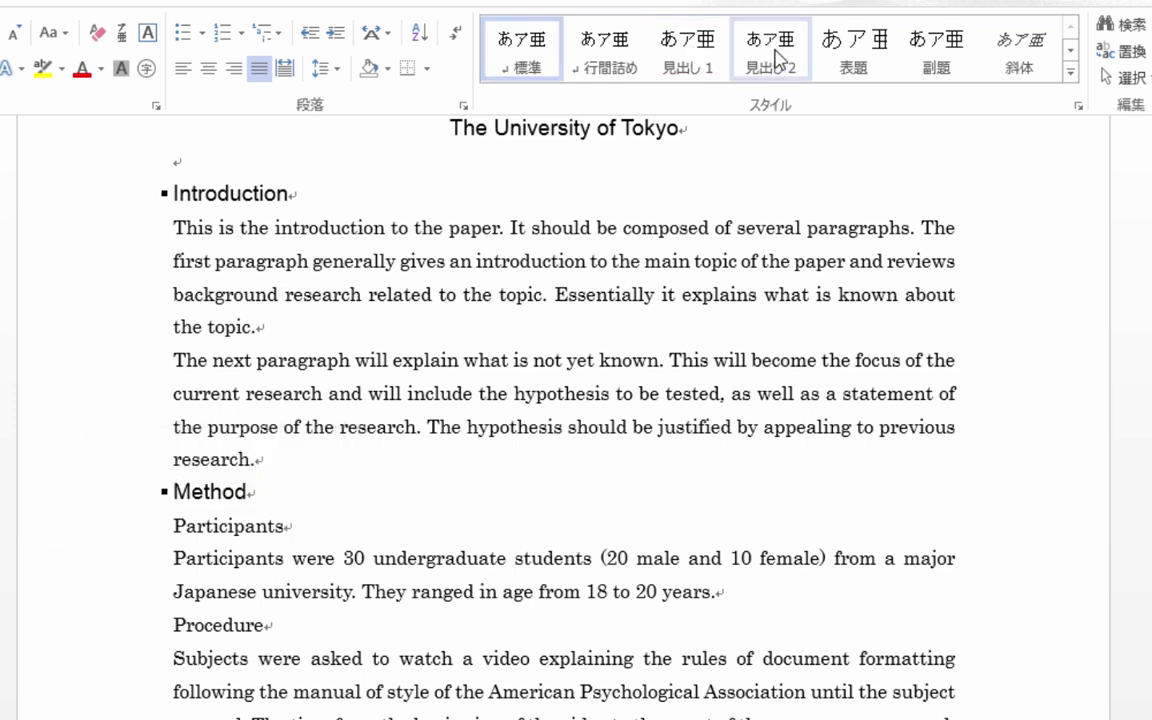
click(778, 56)
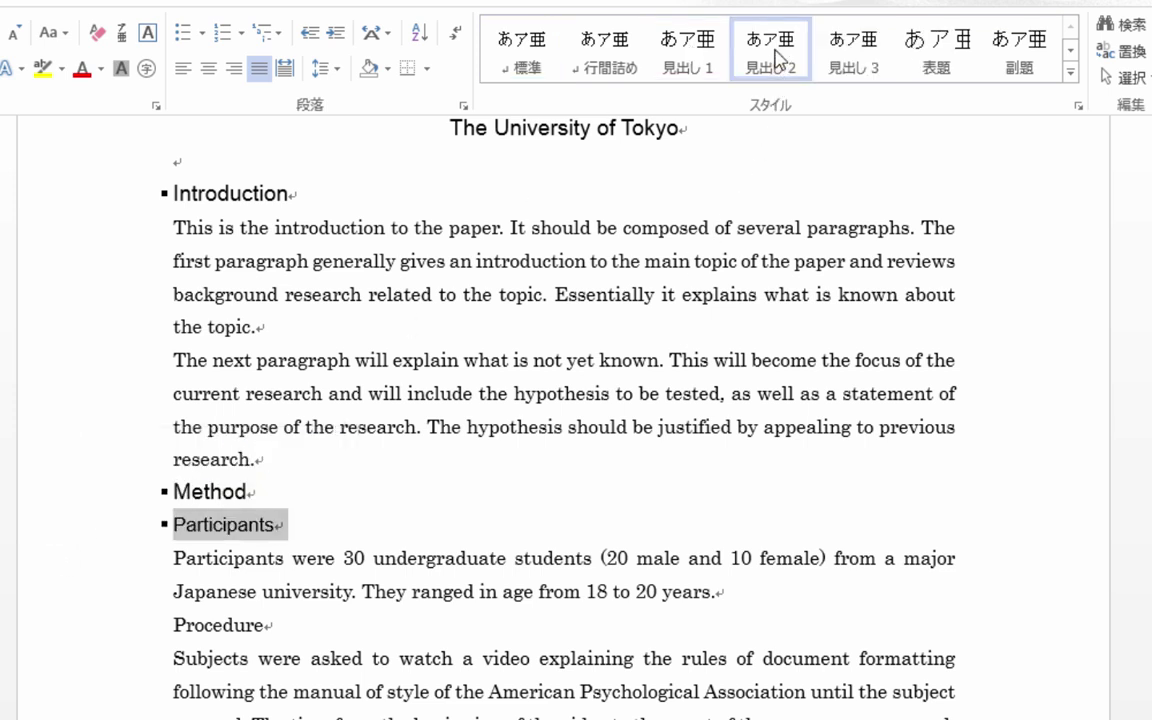
click(84, 632)
click(768, 54)
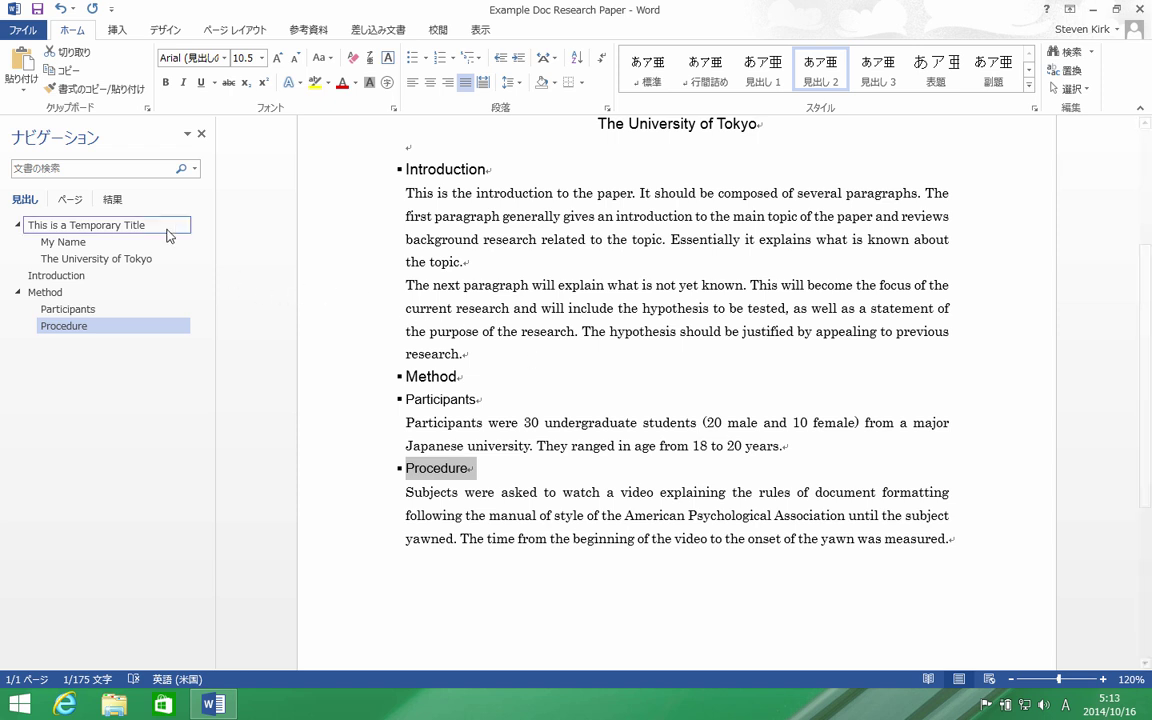
Jump to the Introduction section and apply the first built-in style set to the whole document
click(100, 275)
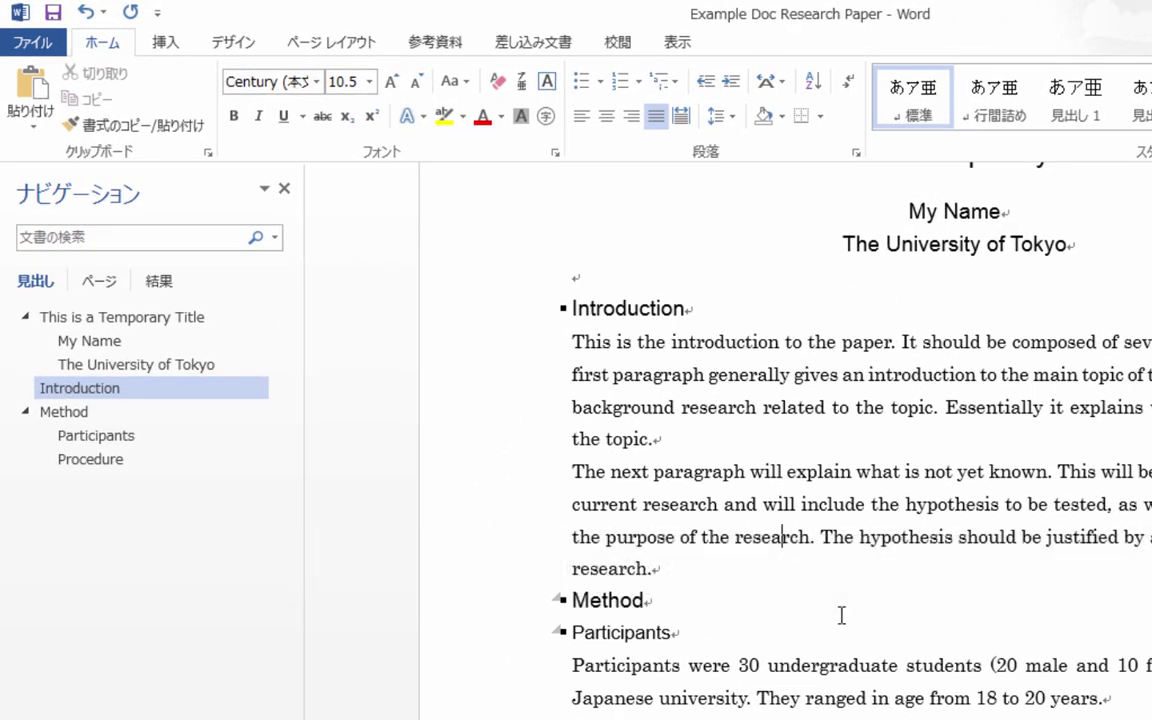
click(237, 52)
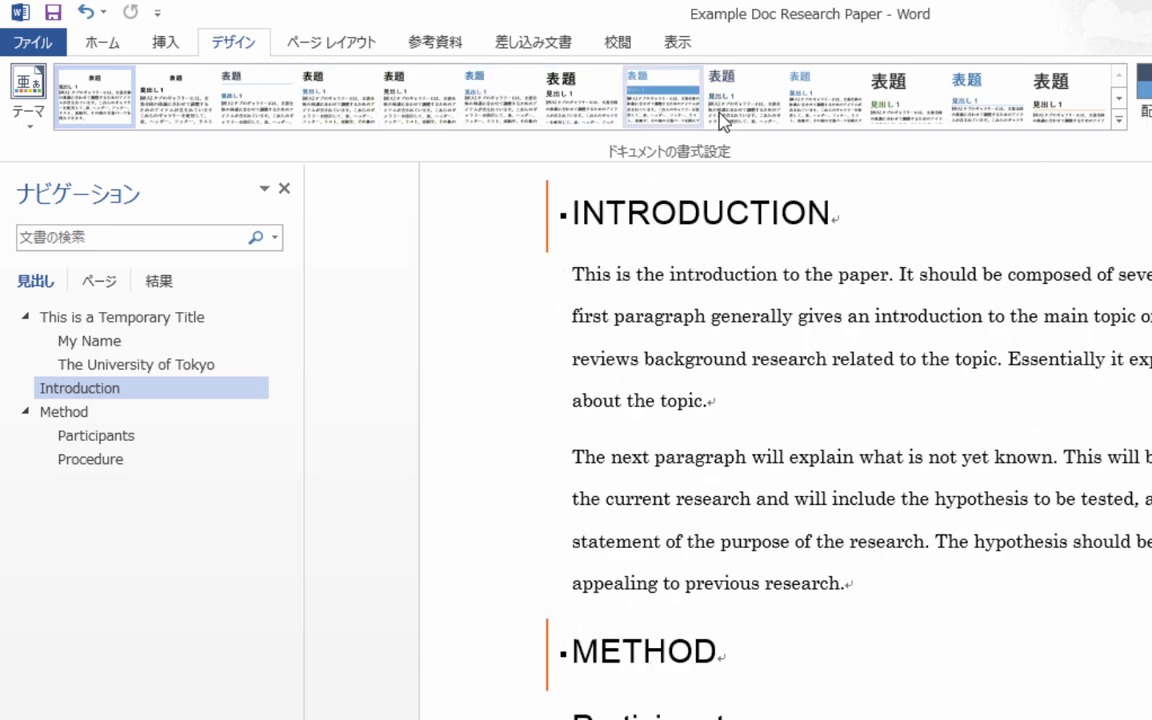
click(1120, 122)
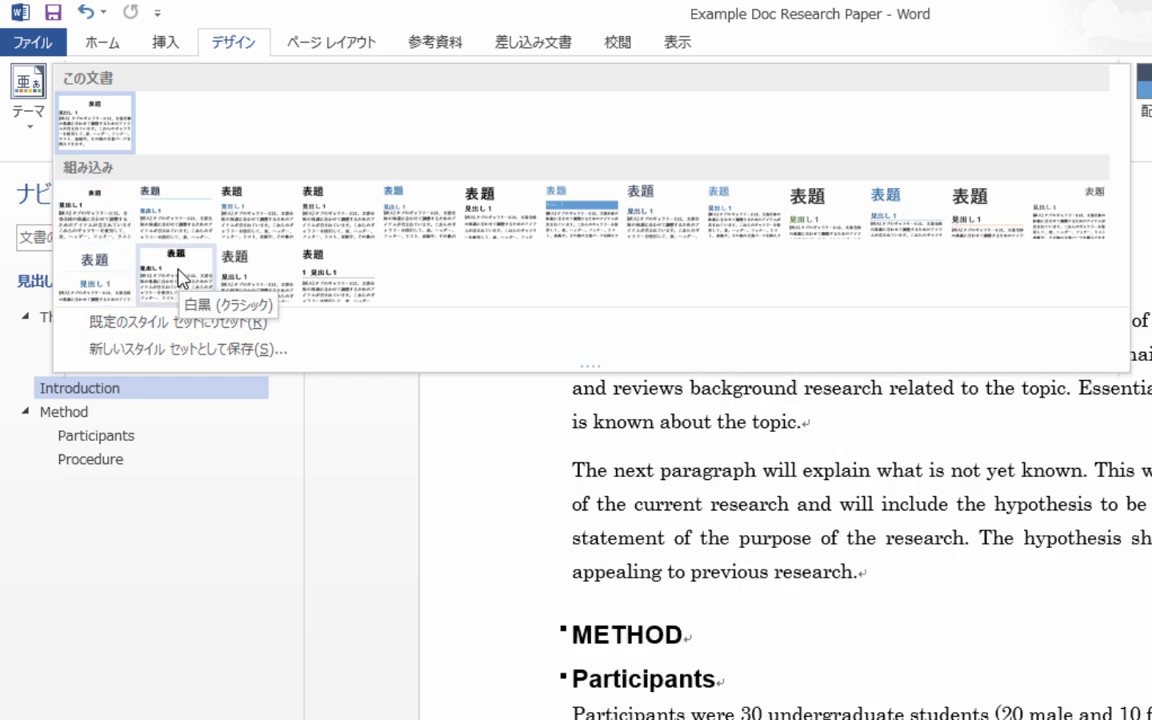
click(100, 190)
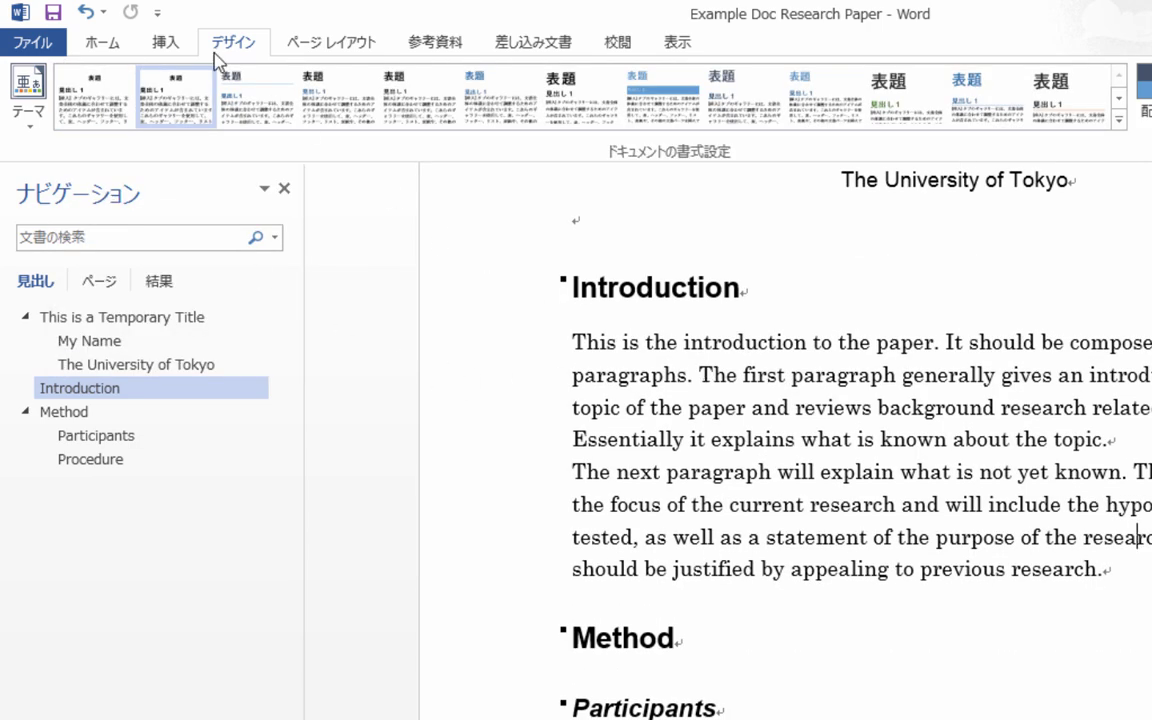
Check the styles and fonts used by the title, the Introduction heading and the first body paragraph
click(104, 45)
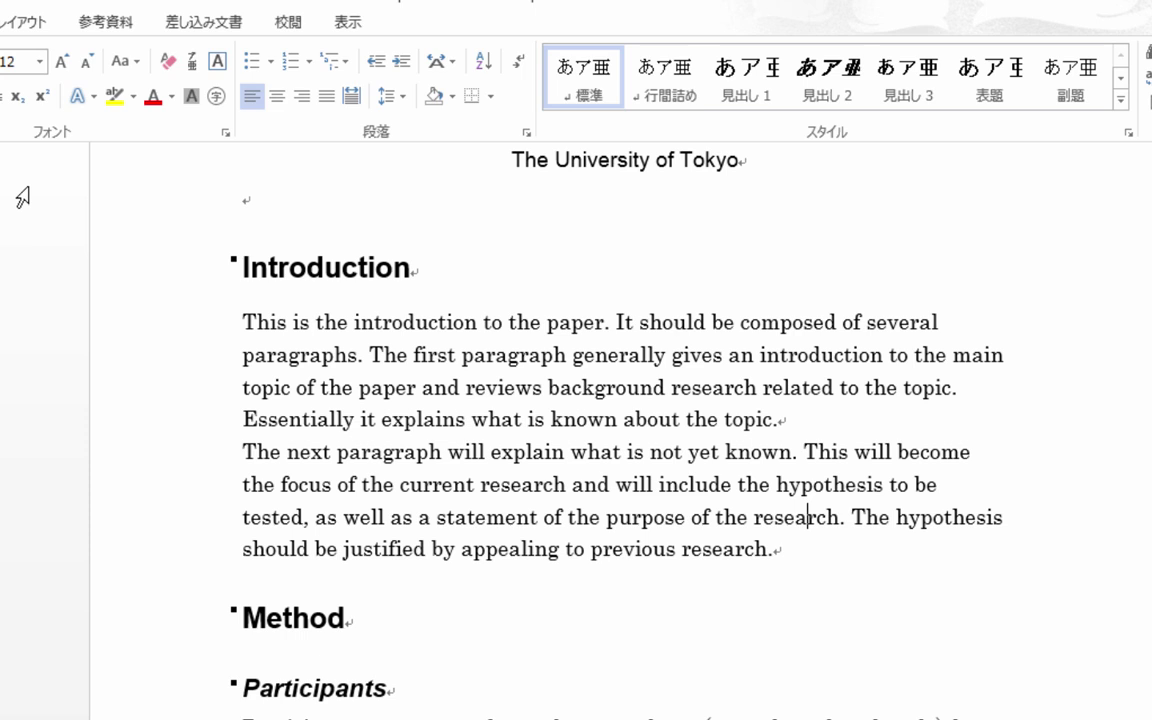
scroll(338, 330, up, 3)
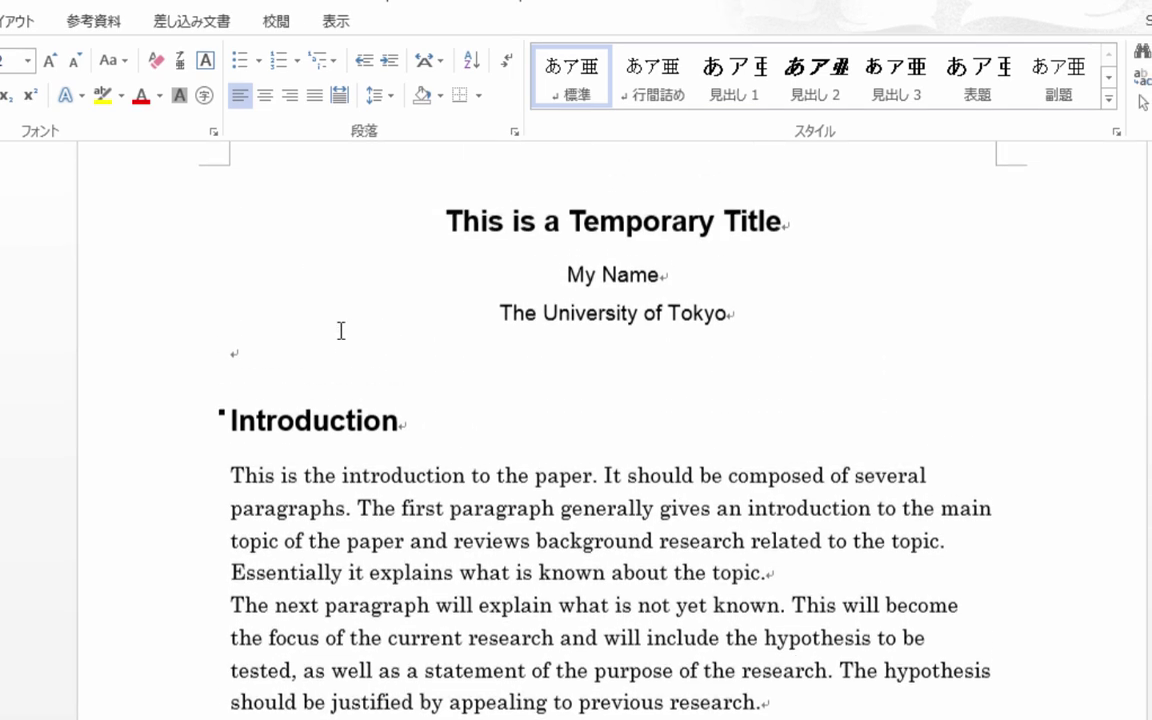
click(628, 240)
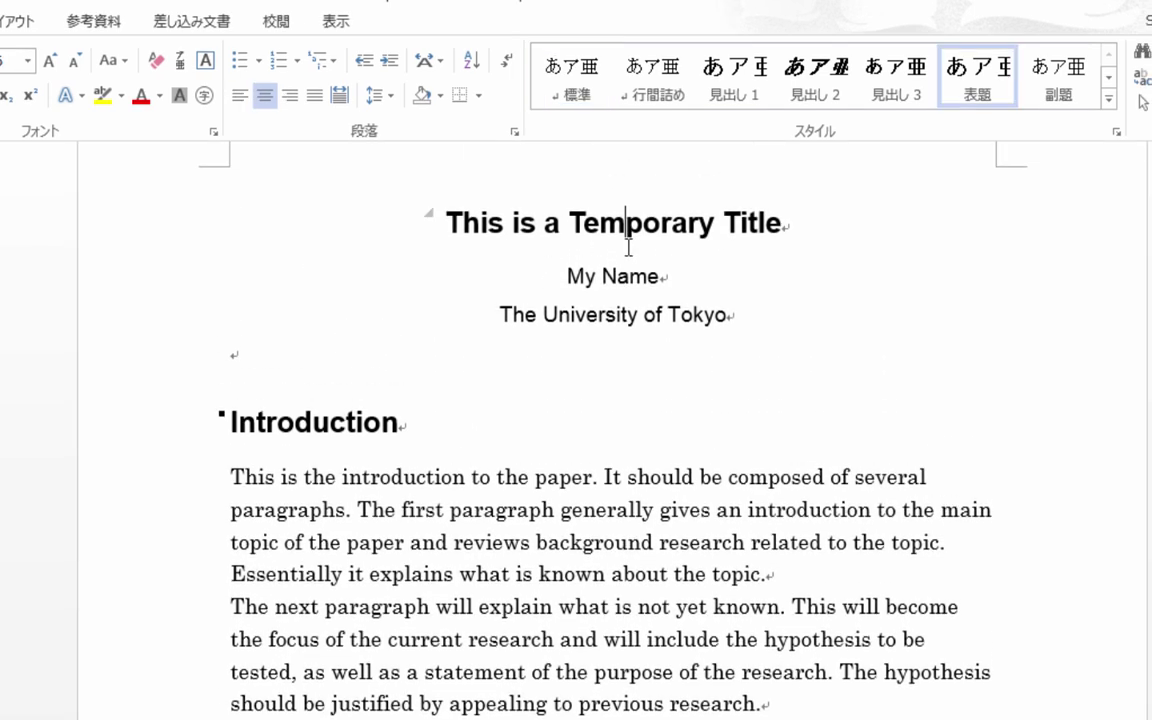
click(330, 422)
click(403, 477)
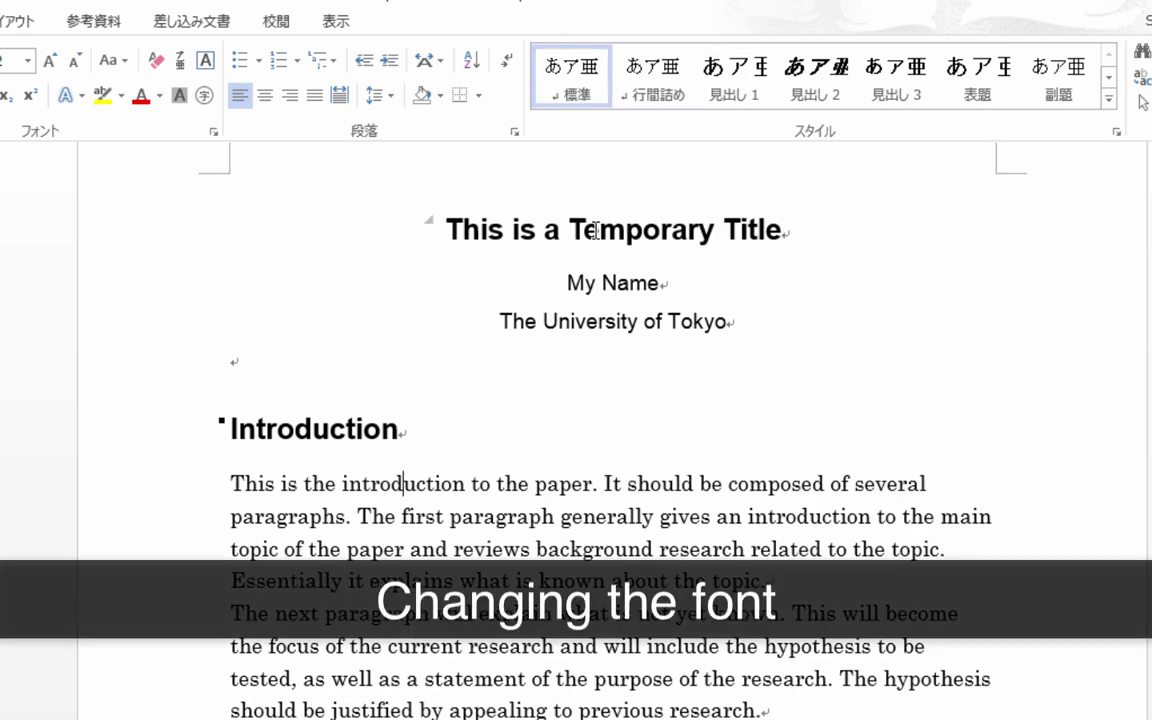
click(527, 222)
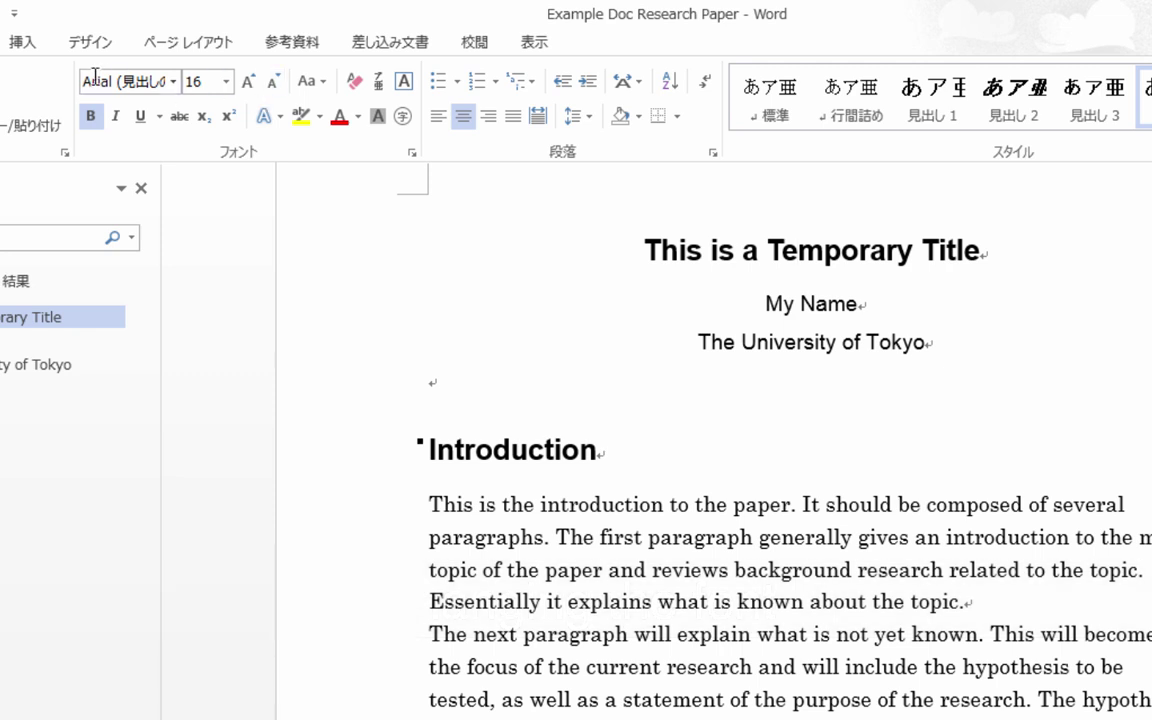
click(483, 452)
click(579, 506)
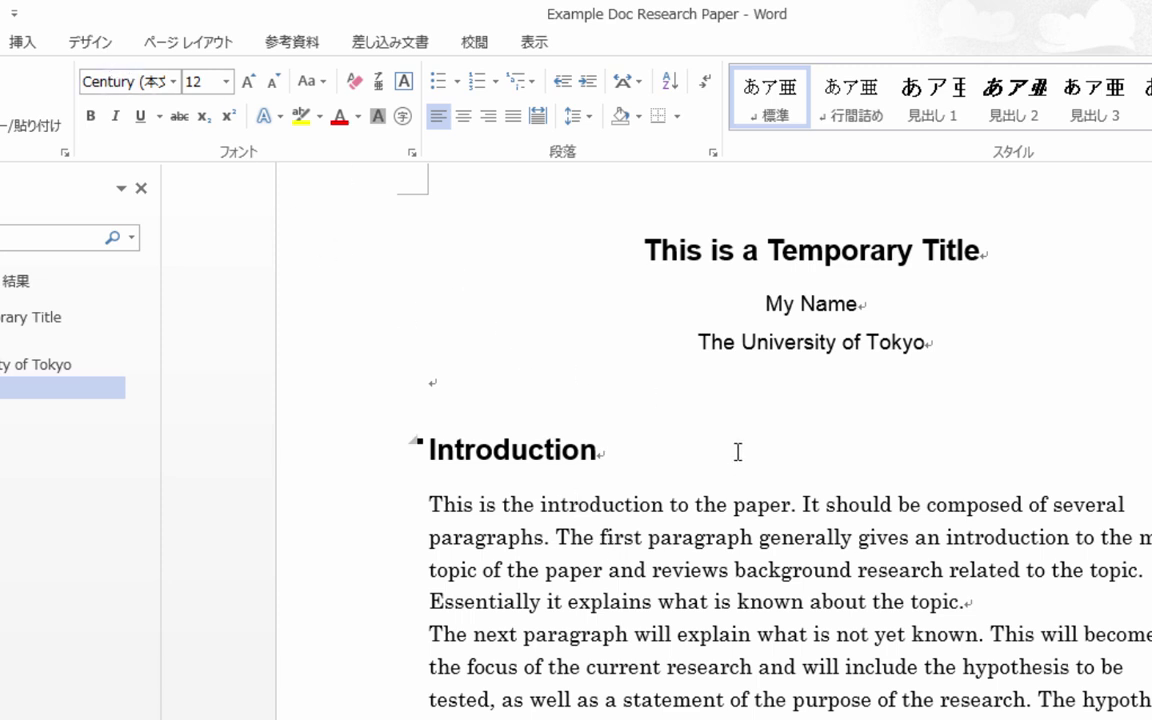
Select all text formatted like the body paragraphs and set its font to Times New Roman
scroll(728, 486, down, 1)
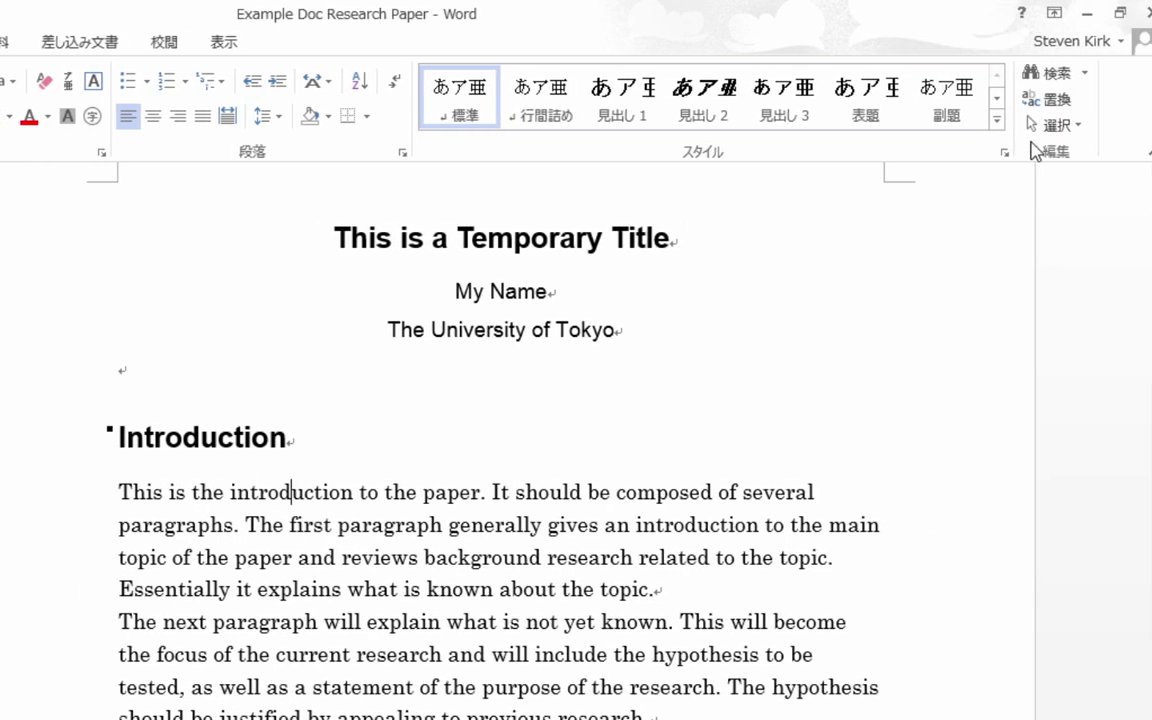
click(1057, 127)
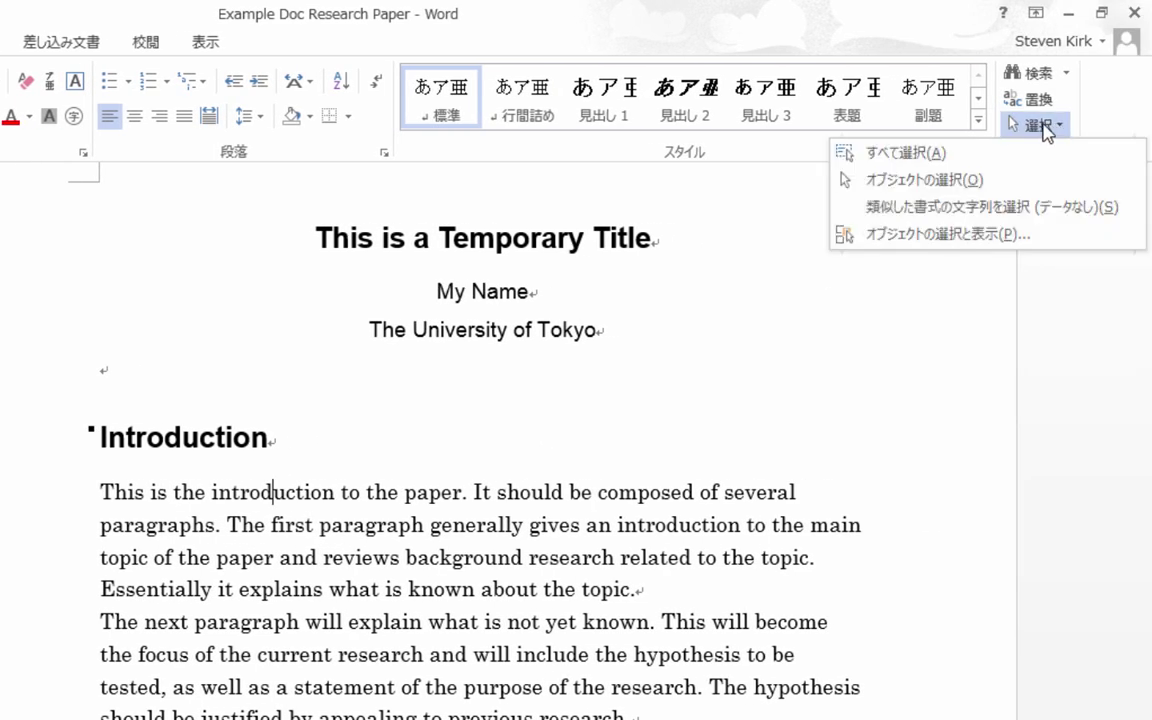
click(940, 207)
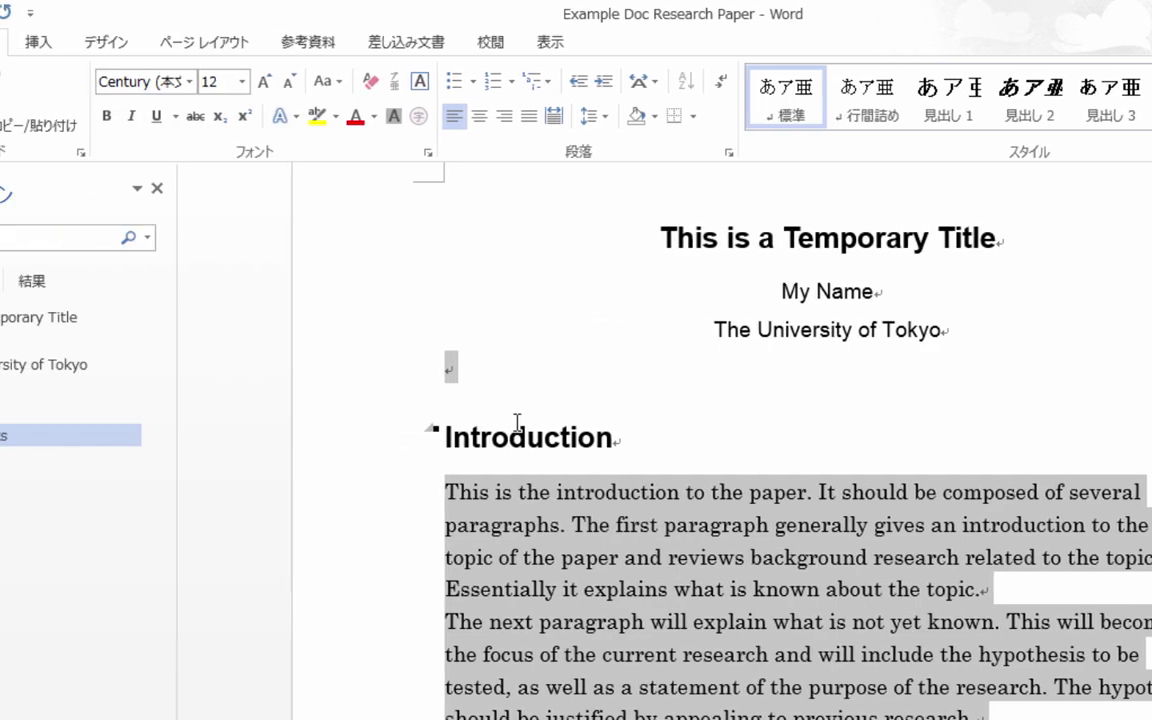
click(316, 82)
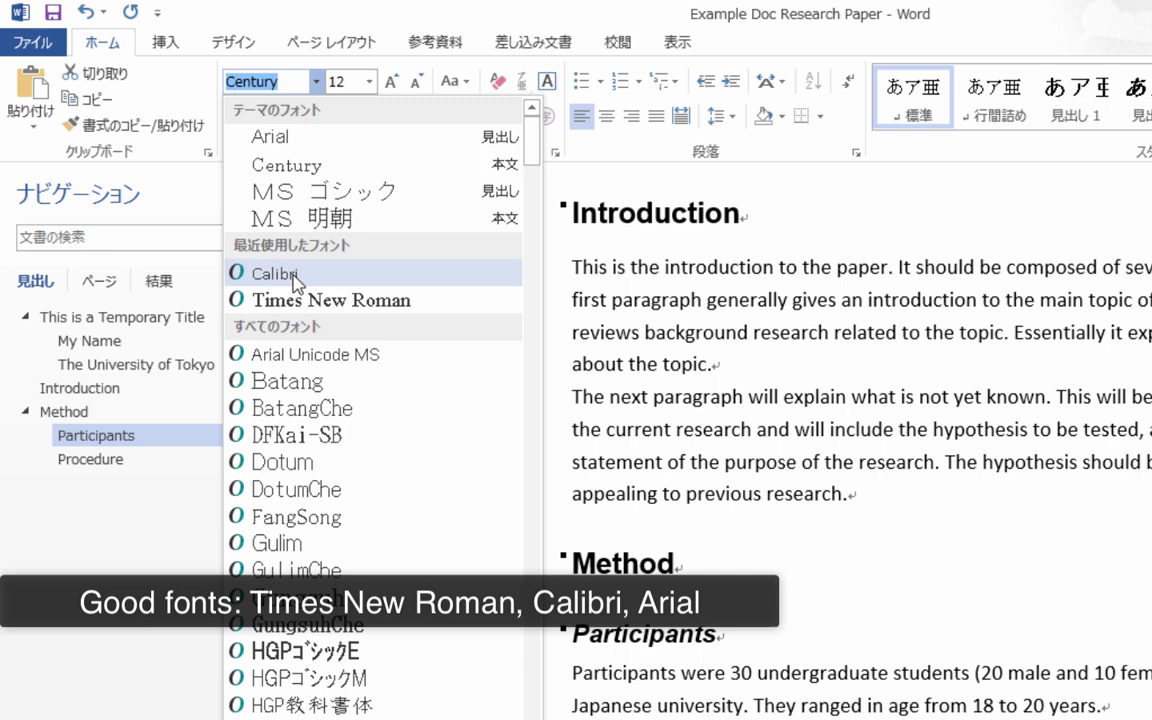
click(316, 301)
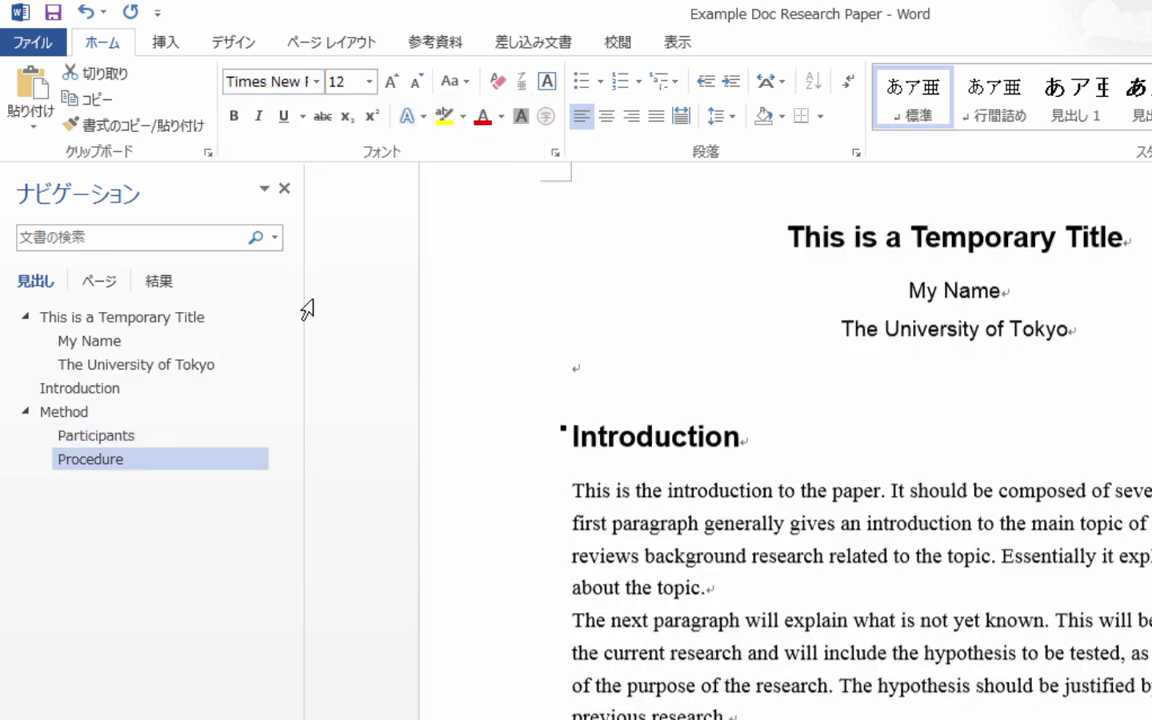
Select all text formatted like the Introduction body paragraph and enable the paragraph option that adds no space between paragraphs of the same style
scroll(380, 411, down, 2)
click(715, 393)
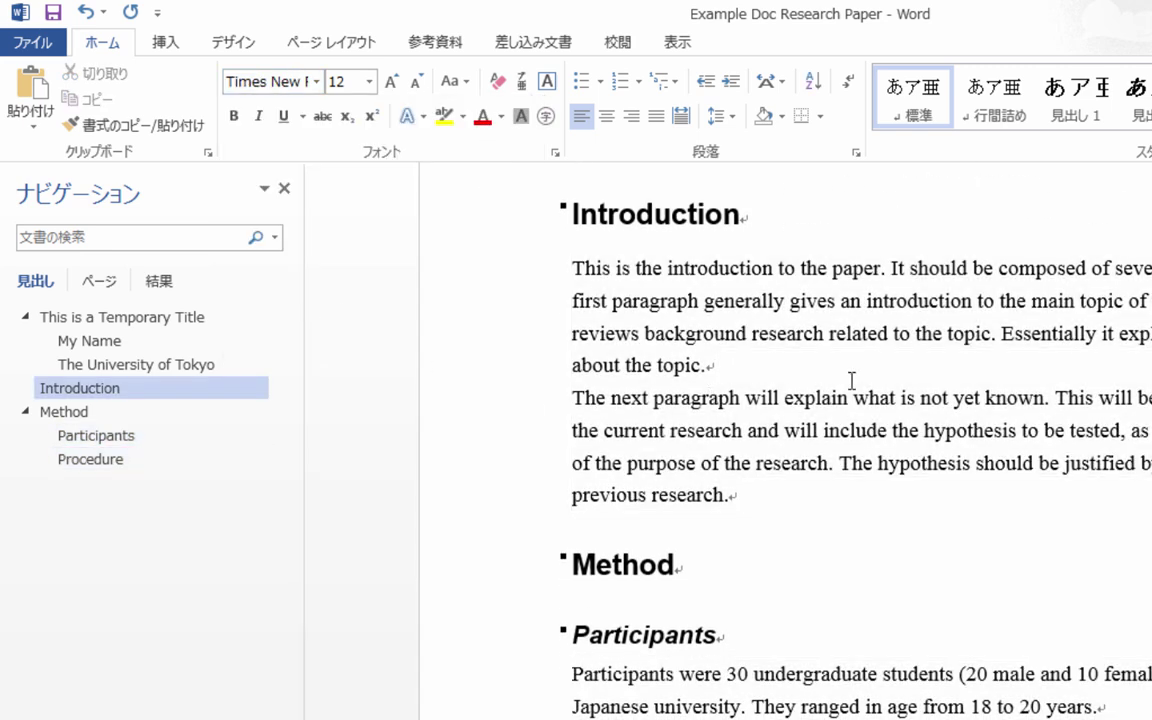
scroll(851, 381, up, 3)
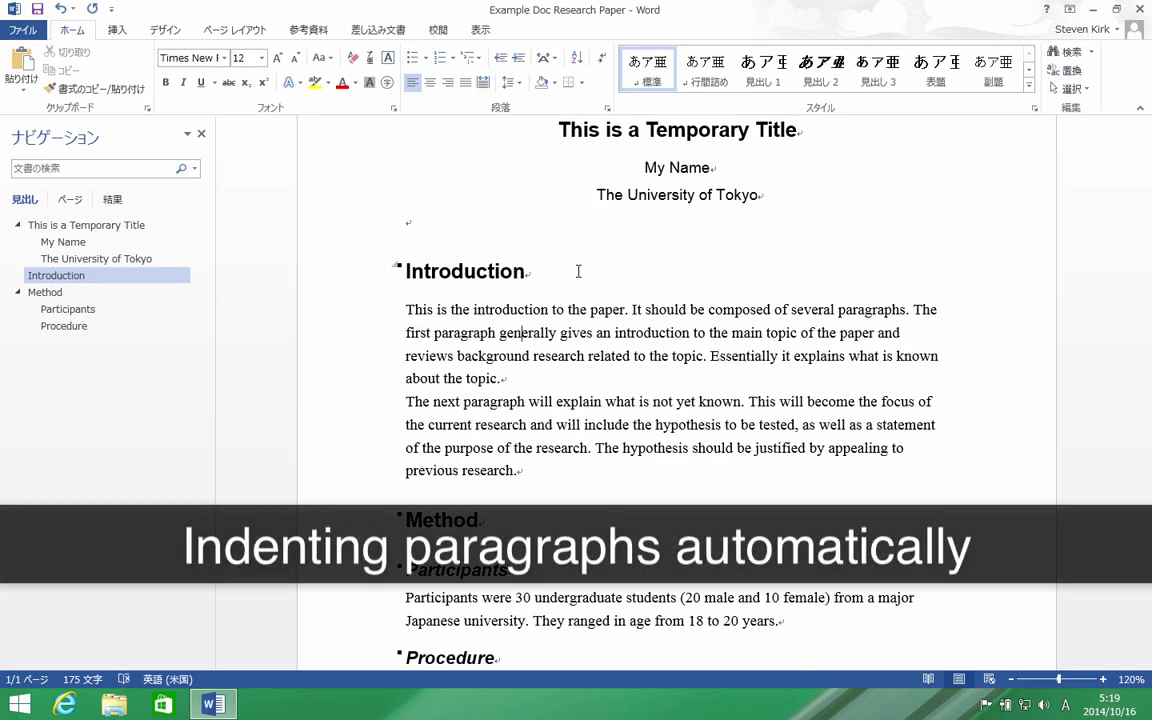
key(Up)
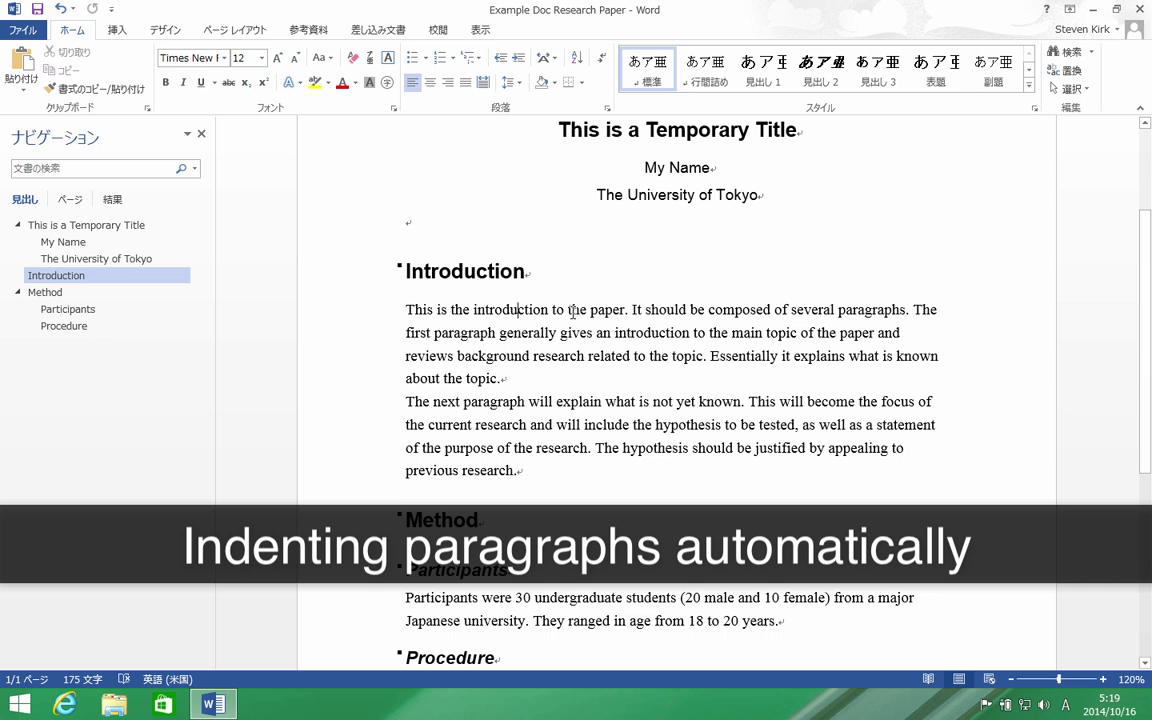
click(1075, 95)
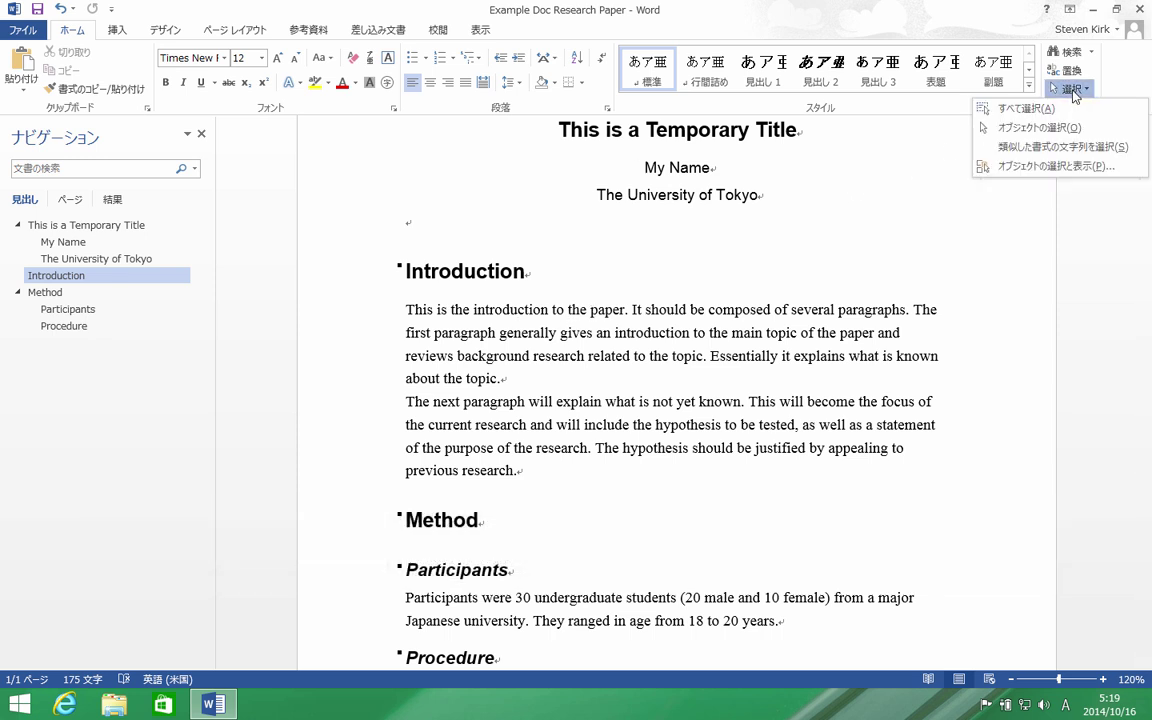
click(1051, 142)
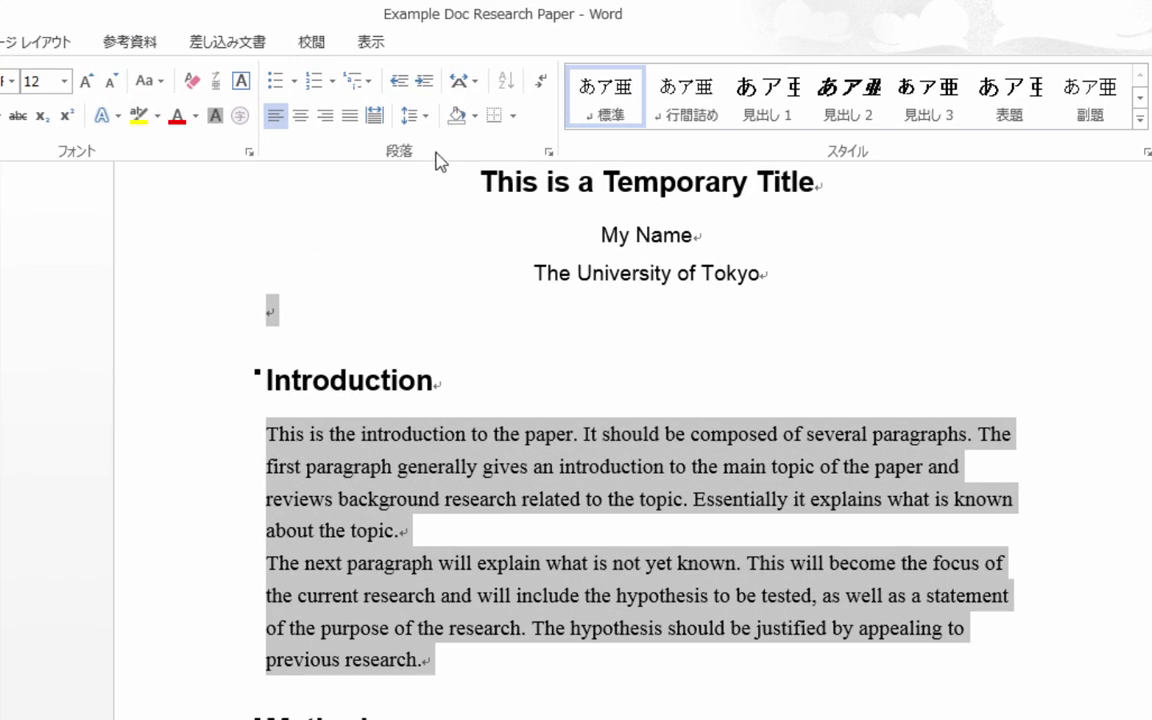
click(550, 153)
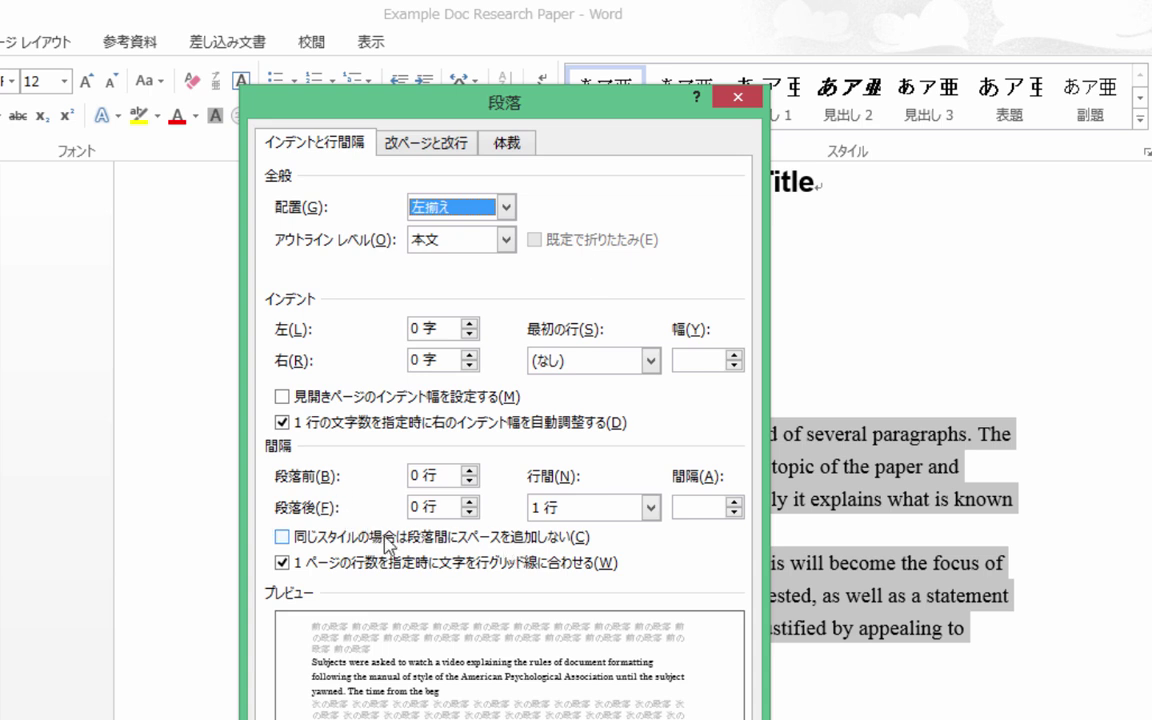
click(283, 538)
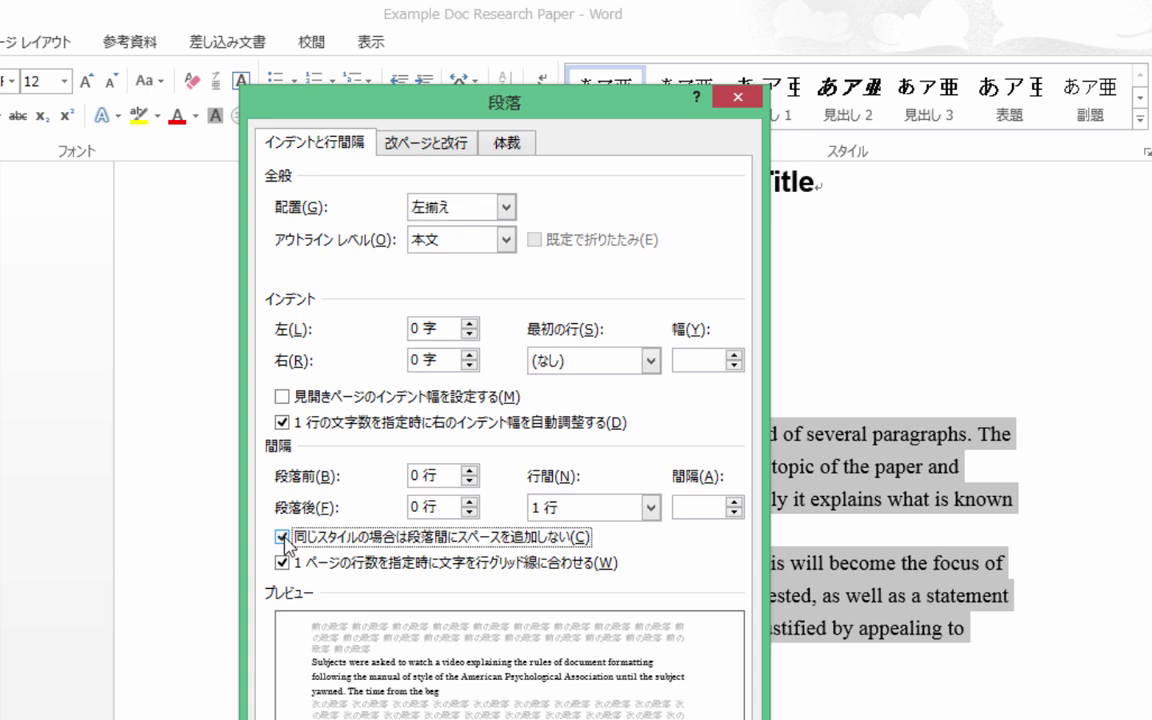
Give the selected body paragraphs a first-line indent (字下げ) of 2.5 characters (2.5 字) and apply the paragraph settings
click(651, 361)
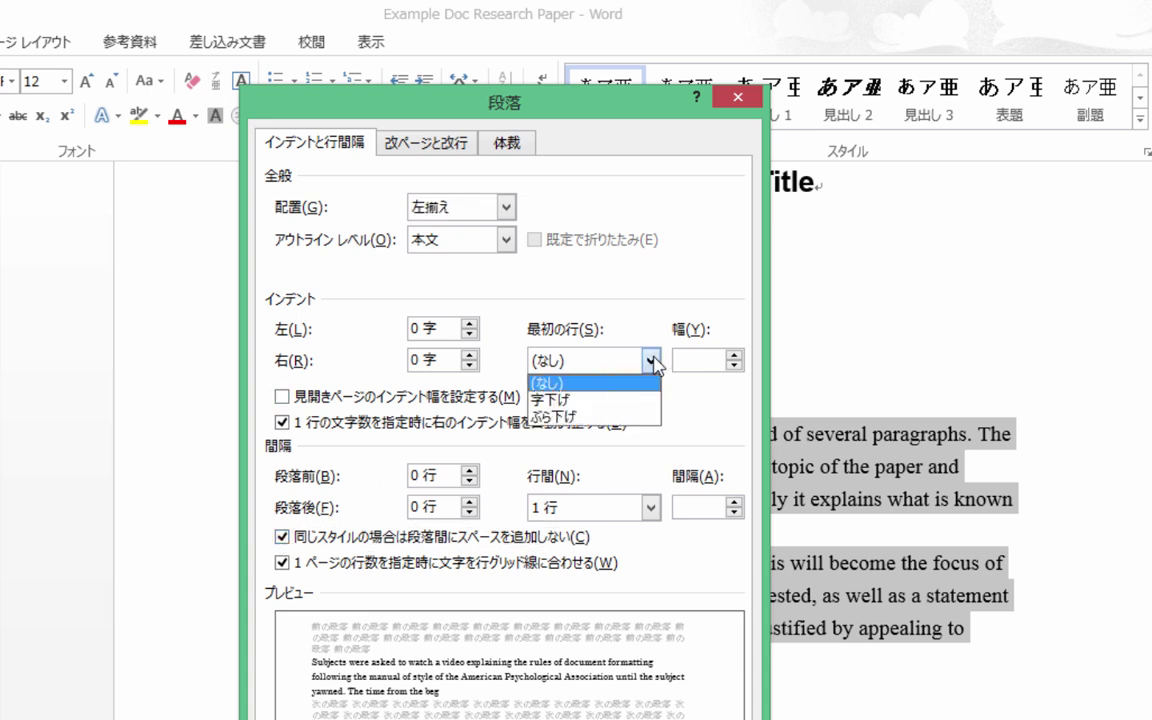
click(585, 400)
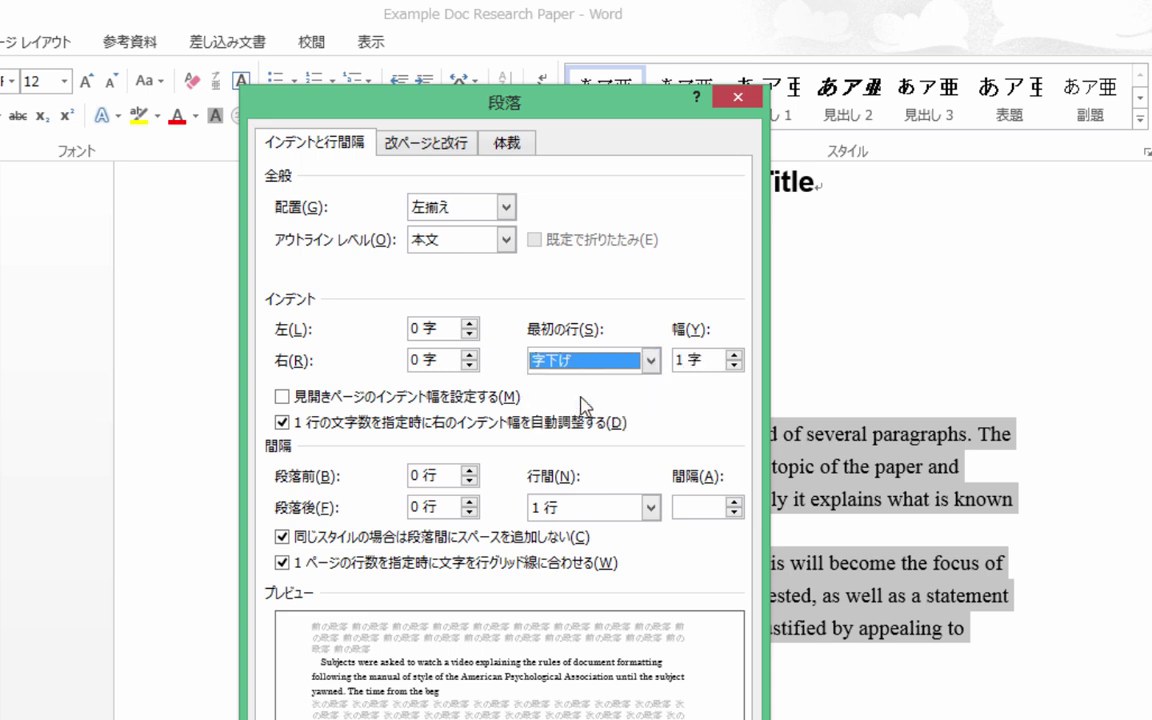
click(735, 355)
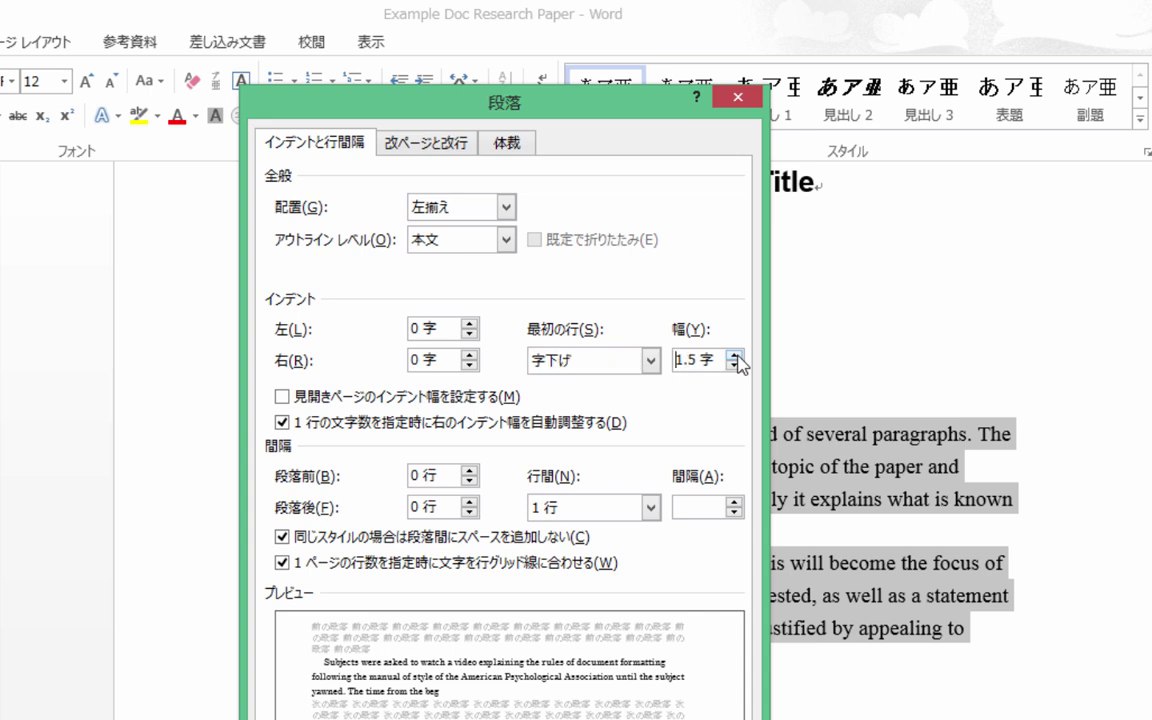
click(735, 355)
click(735, 355)
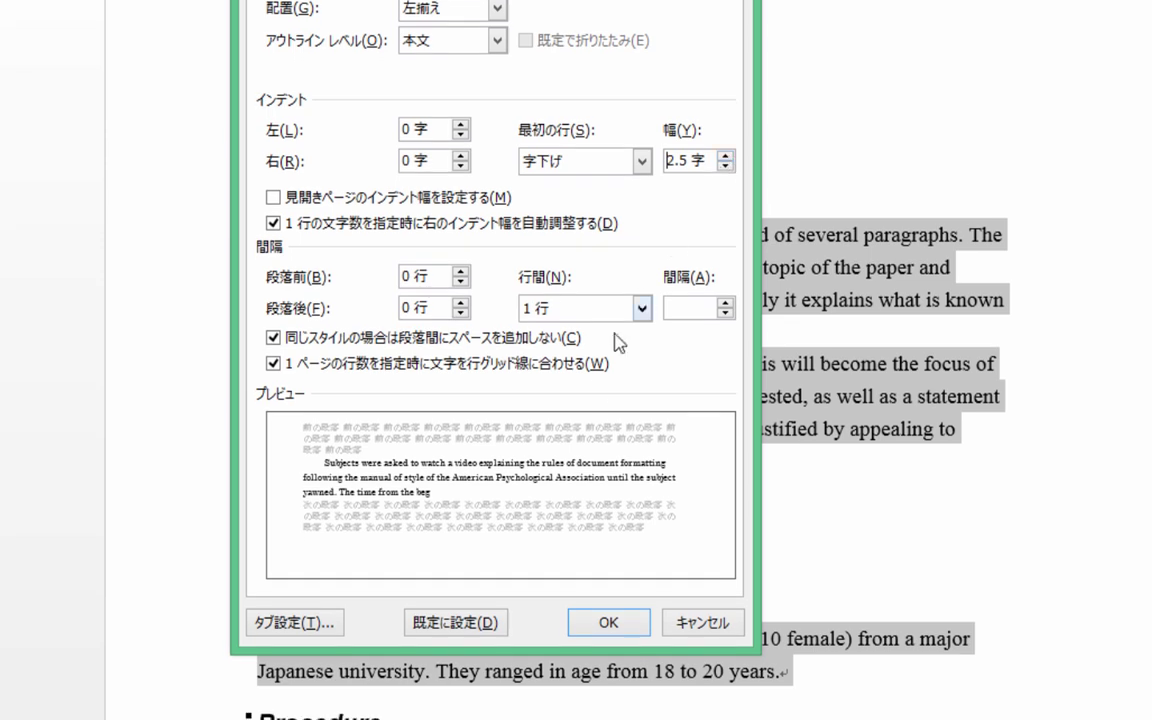
click(604, 619)
Select all text formatted like the Introduction heading, and clear the selection by returning to the first body paragraph
scroll(606, 625, down, 1)
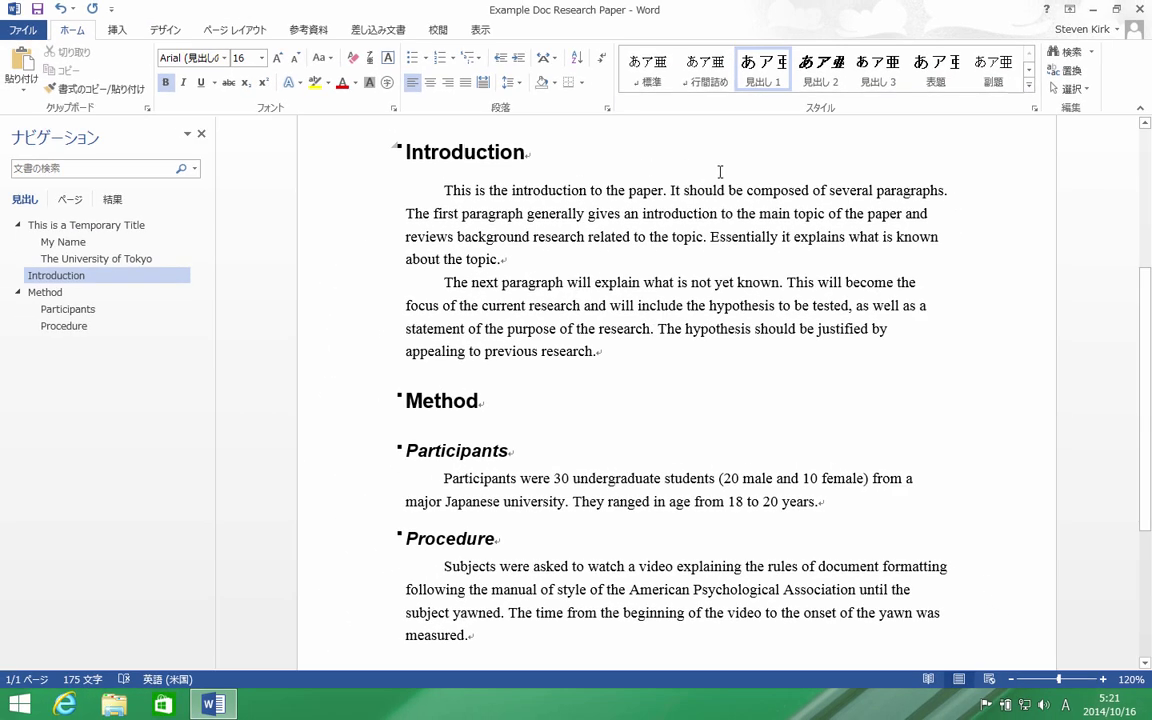
click(1070, 88)
click(1042, 146)
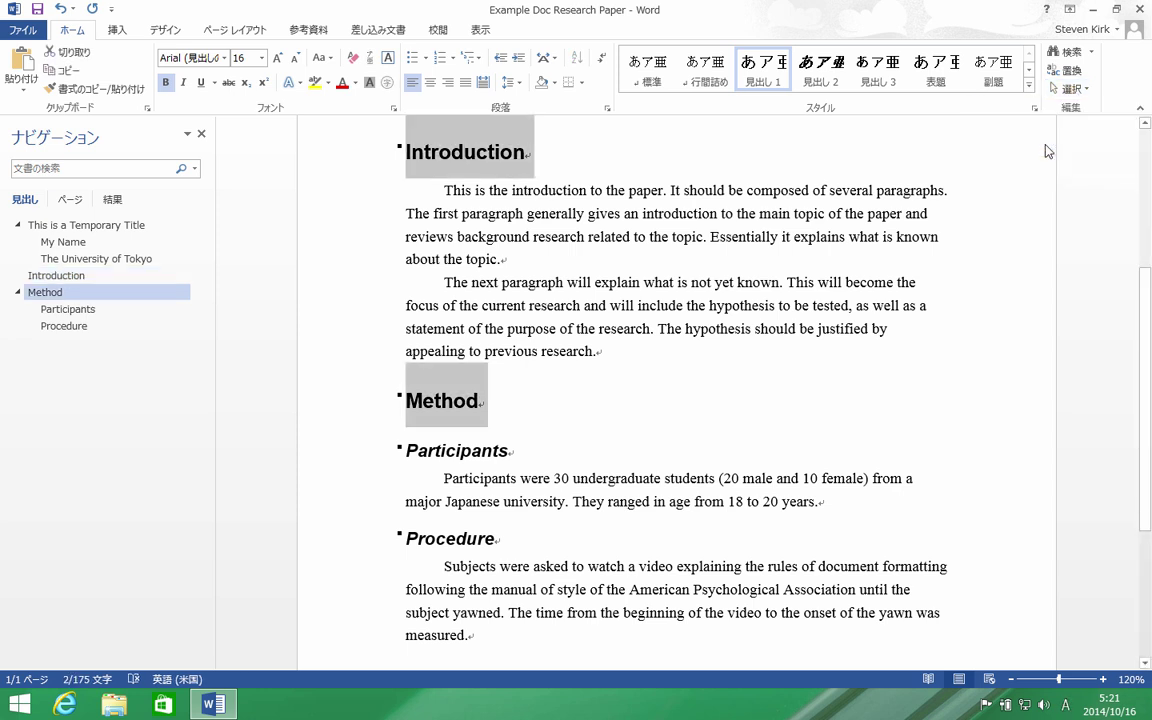
click(571, 193)
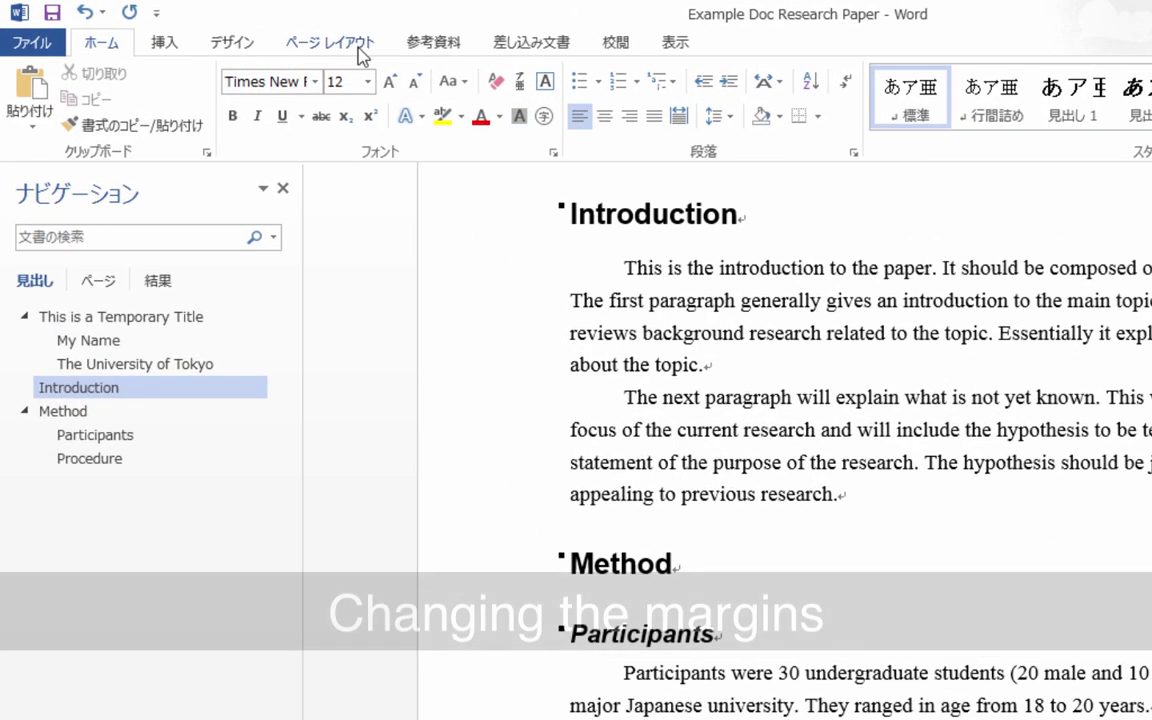
Try the やや狭い margin preset (25.4 mm top and bottom, 19.05 mm sides) on the document and restore the 標準 margins
click(346, 50)
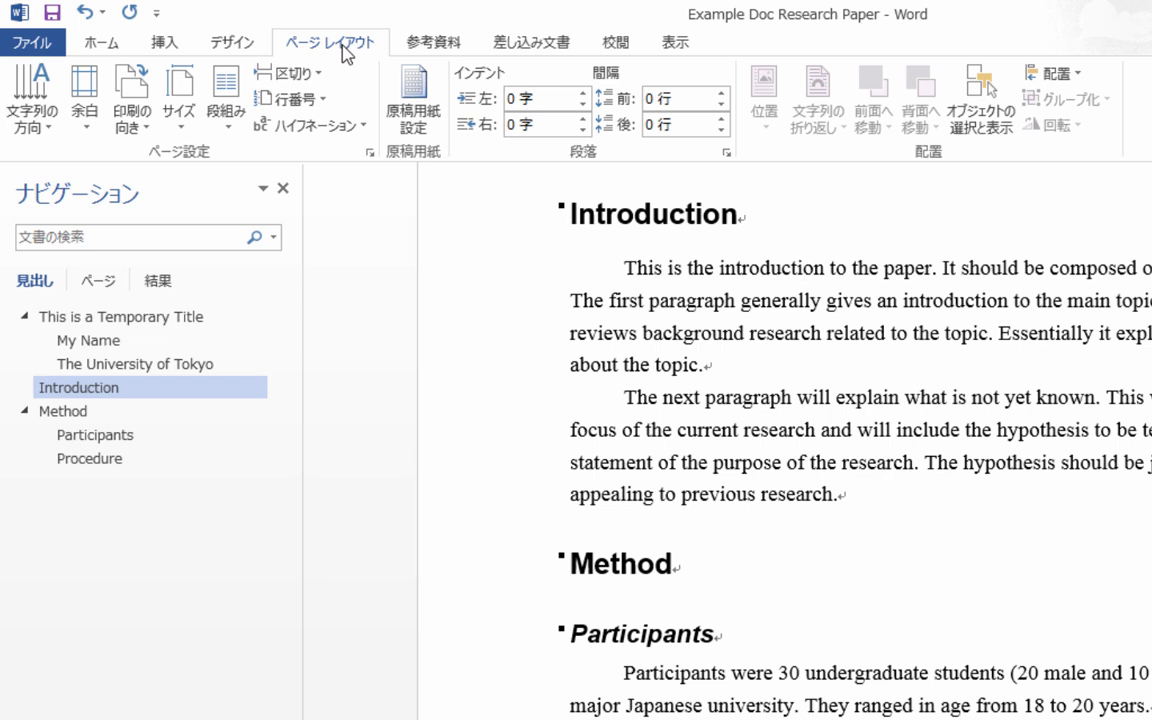
click(86, 112)
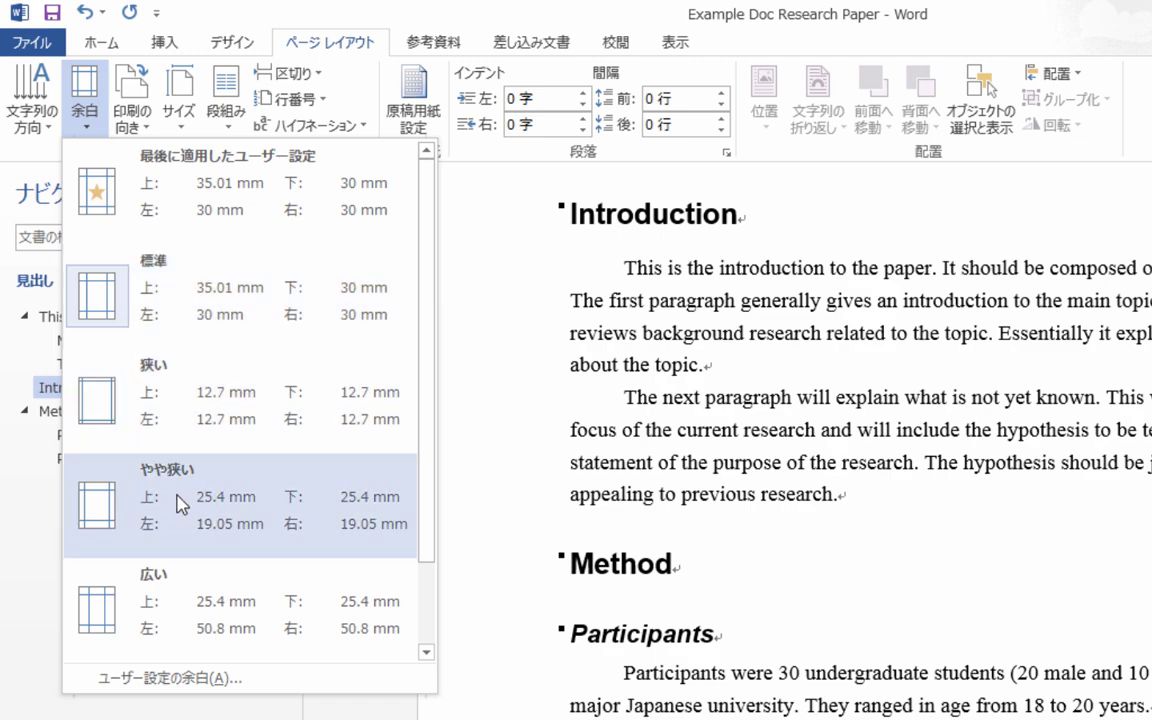
click(178, 503)
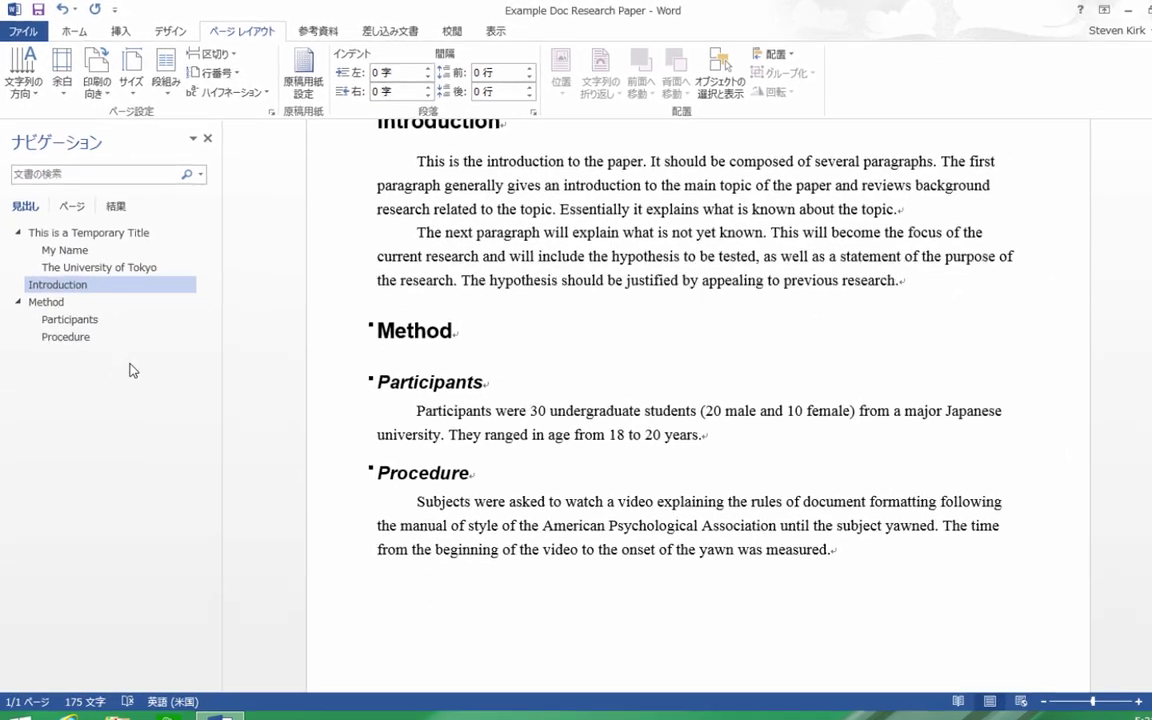
scroll(454, 311, up, 4)
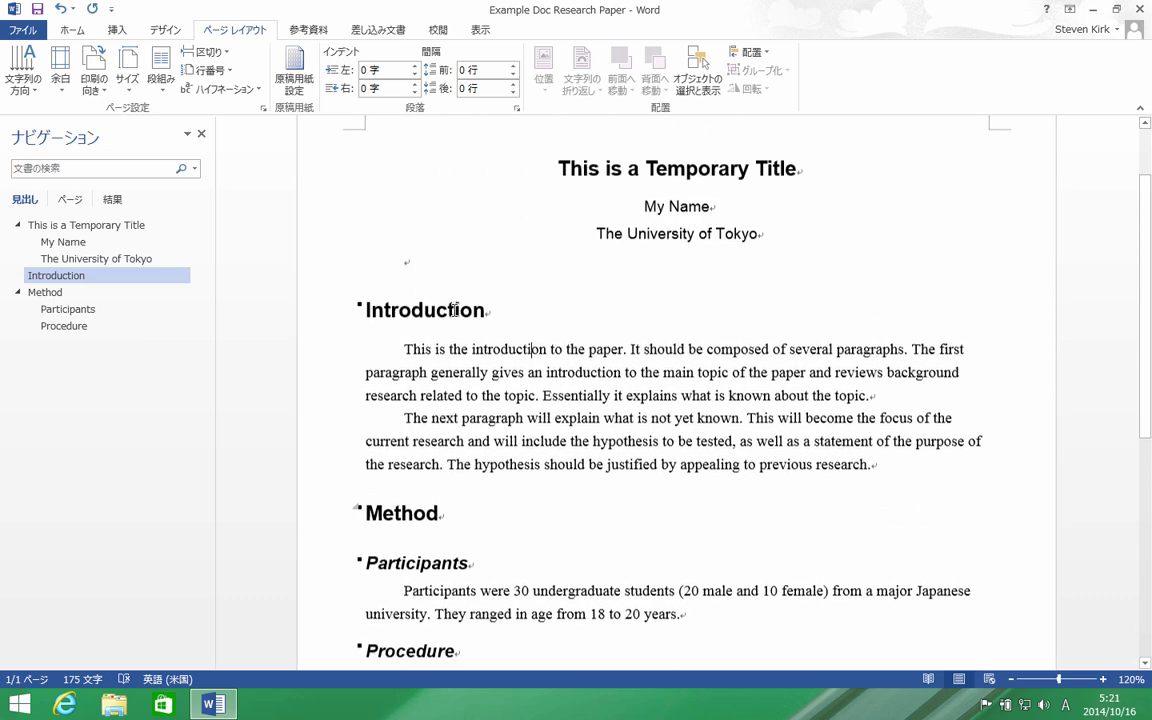
scroll(454, 311, down, 3)
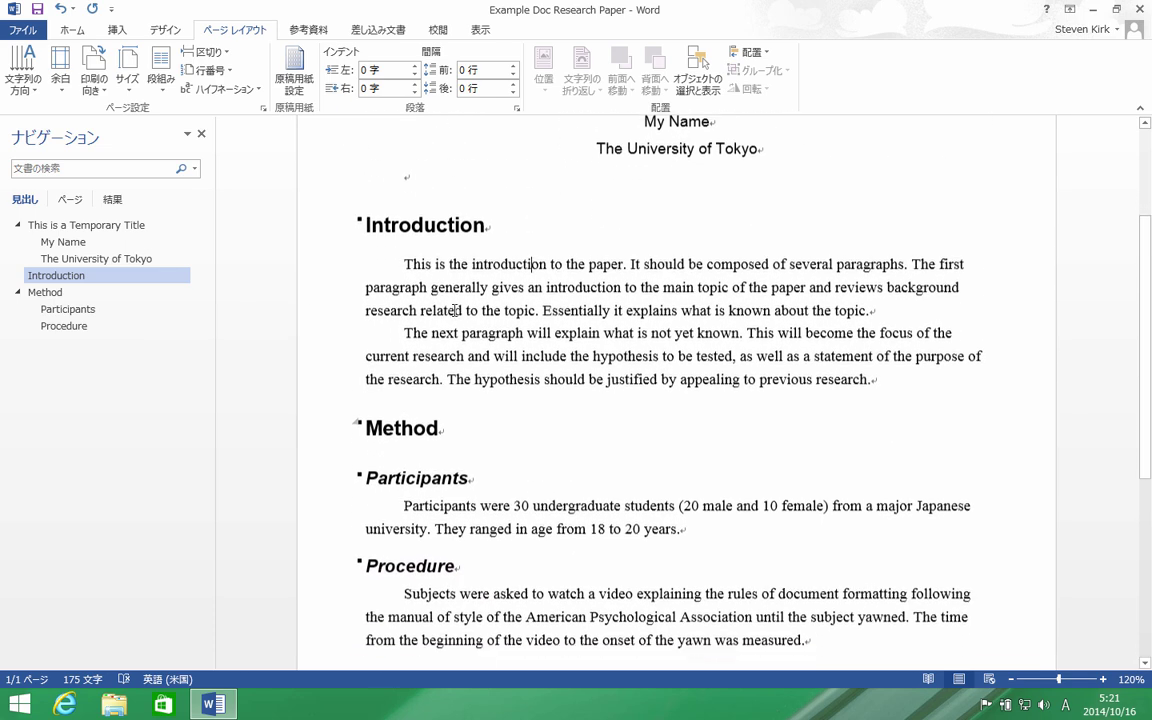
click(60, 68)
click(109, 195)
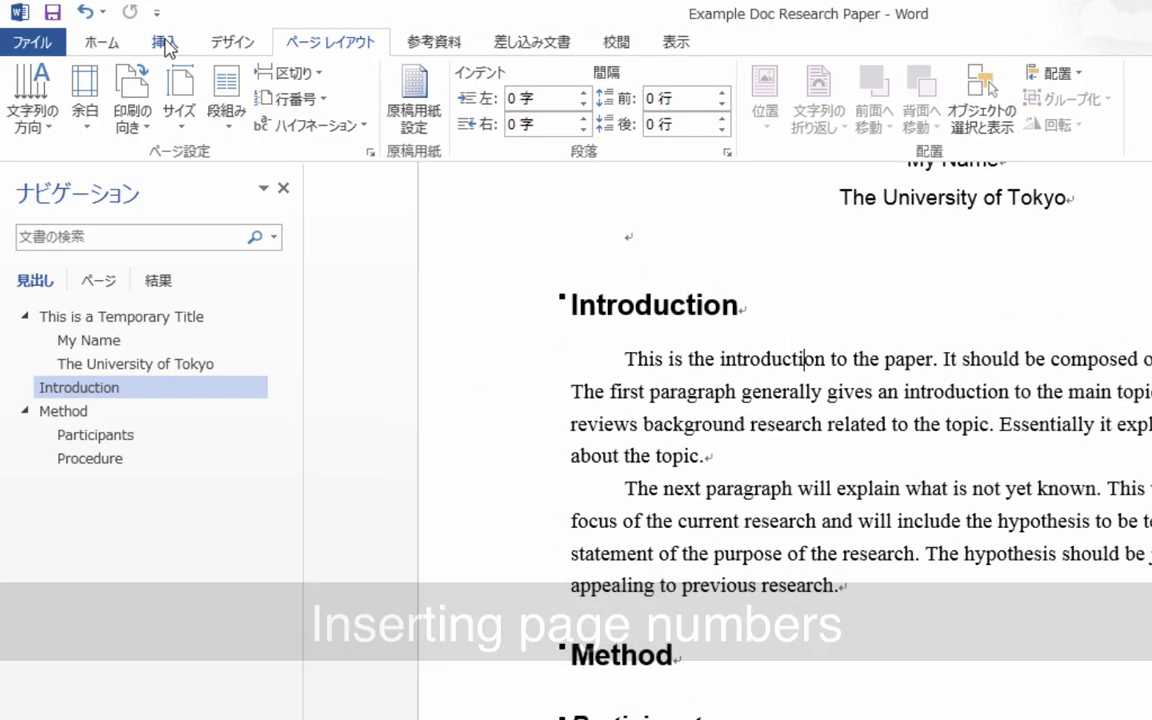
Insert a page number at the top of the page using the 番号のみ 3 design
click(165, 45)
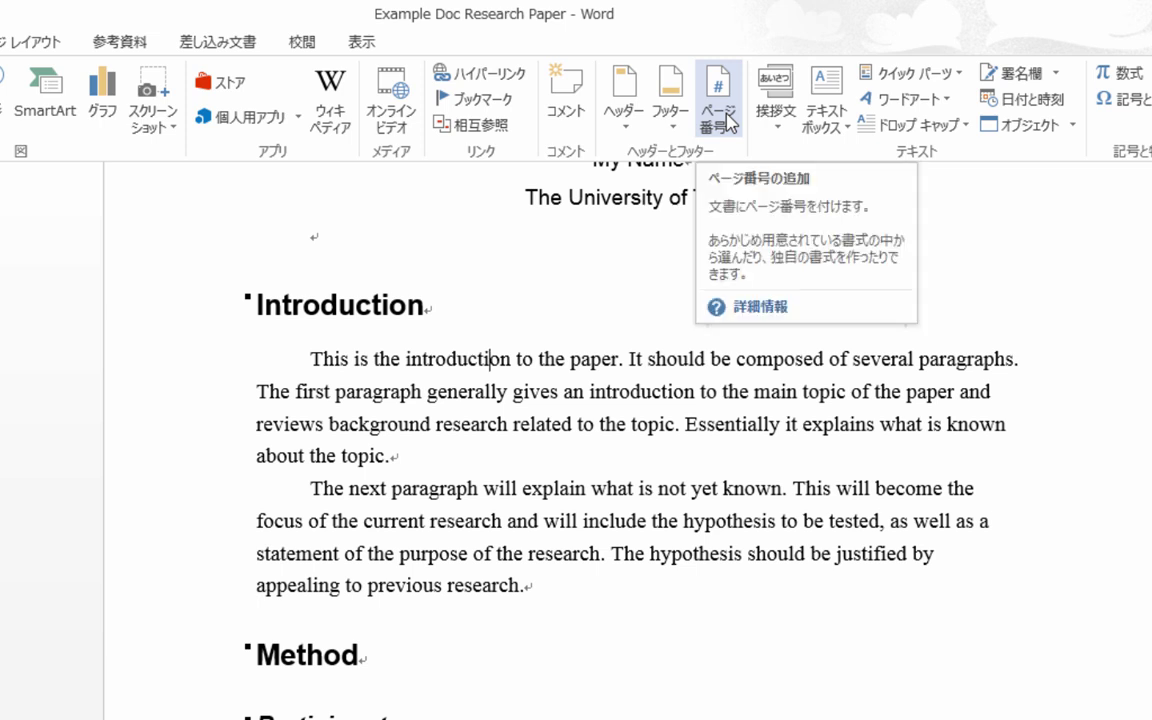
click(727, 122)
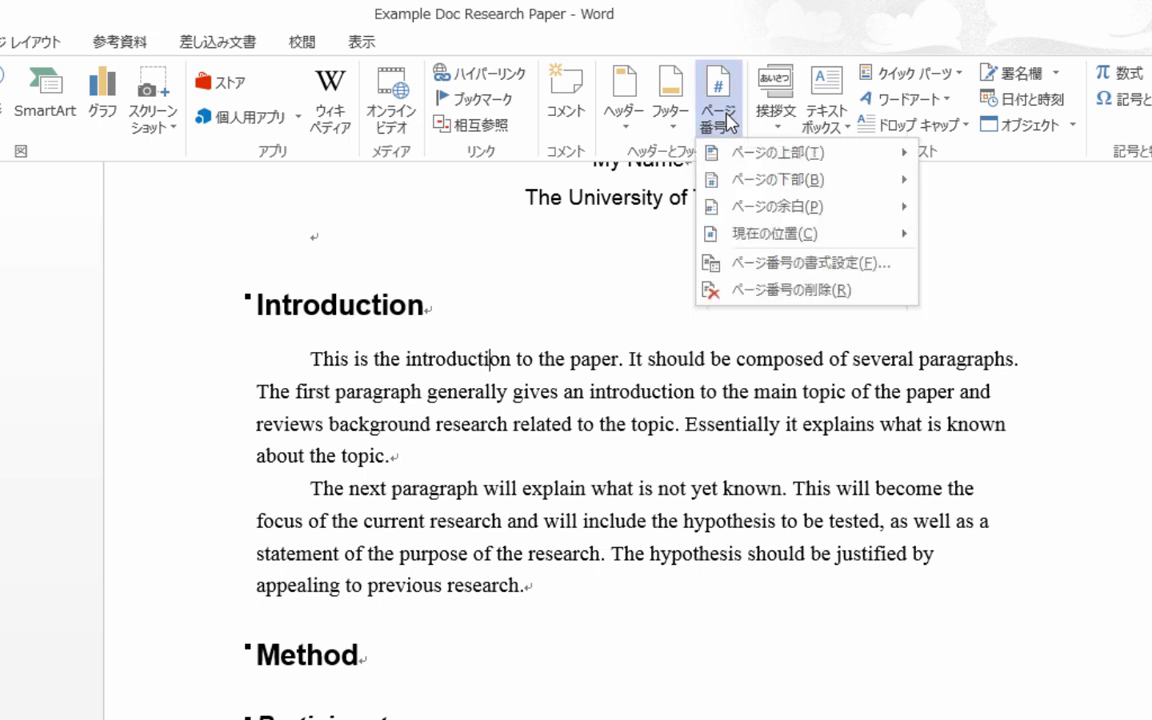
mouse_move(818, 157)
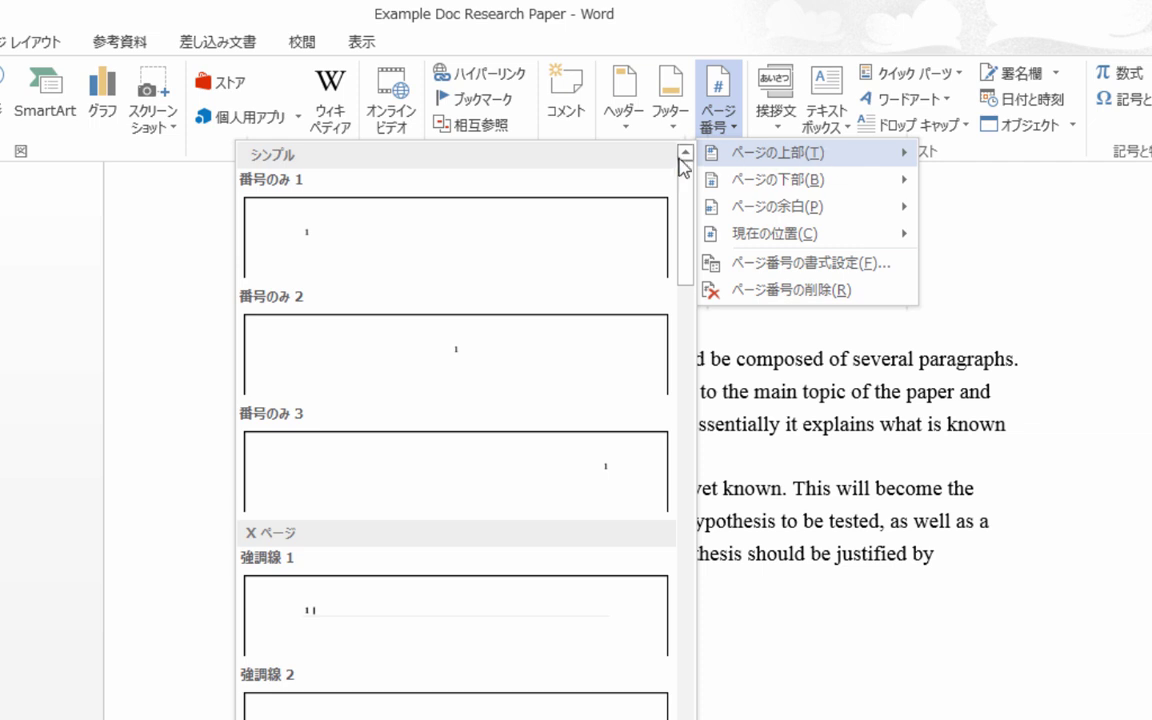
click(596, 477)
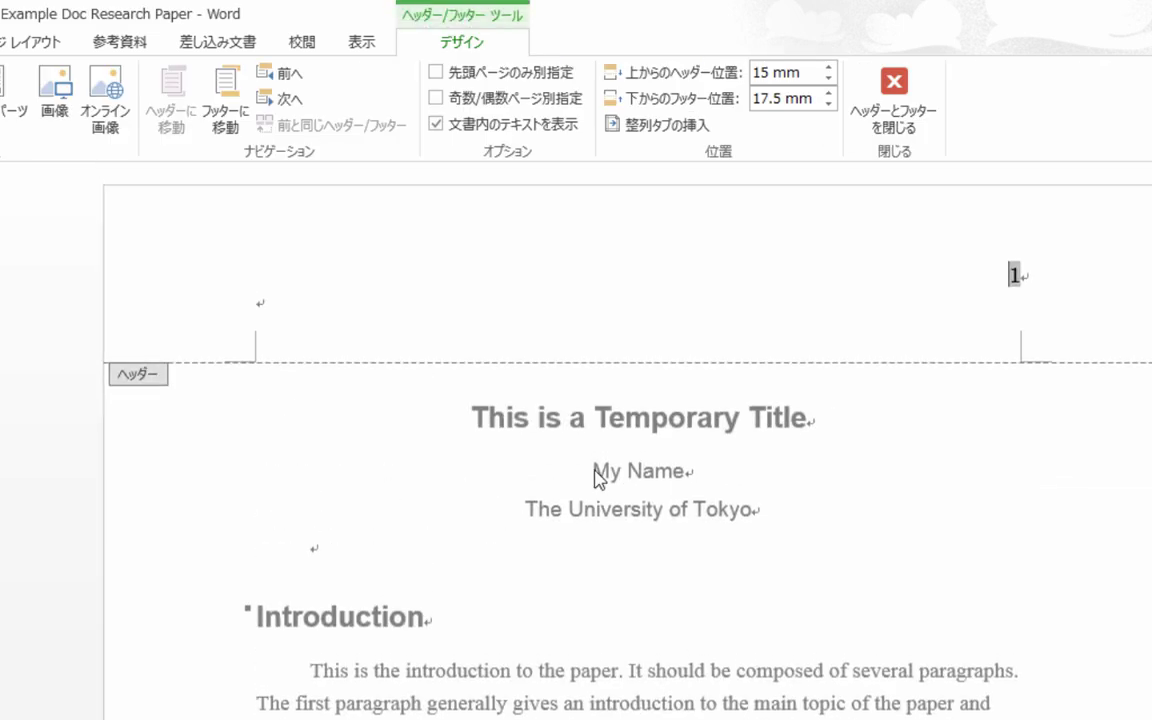
Set the header page number's font to Times New Roman and leave header editing
click(2, 42)
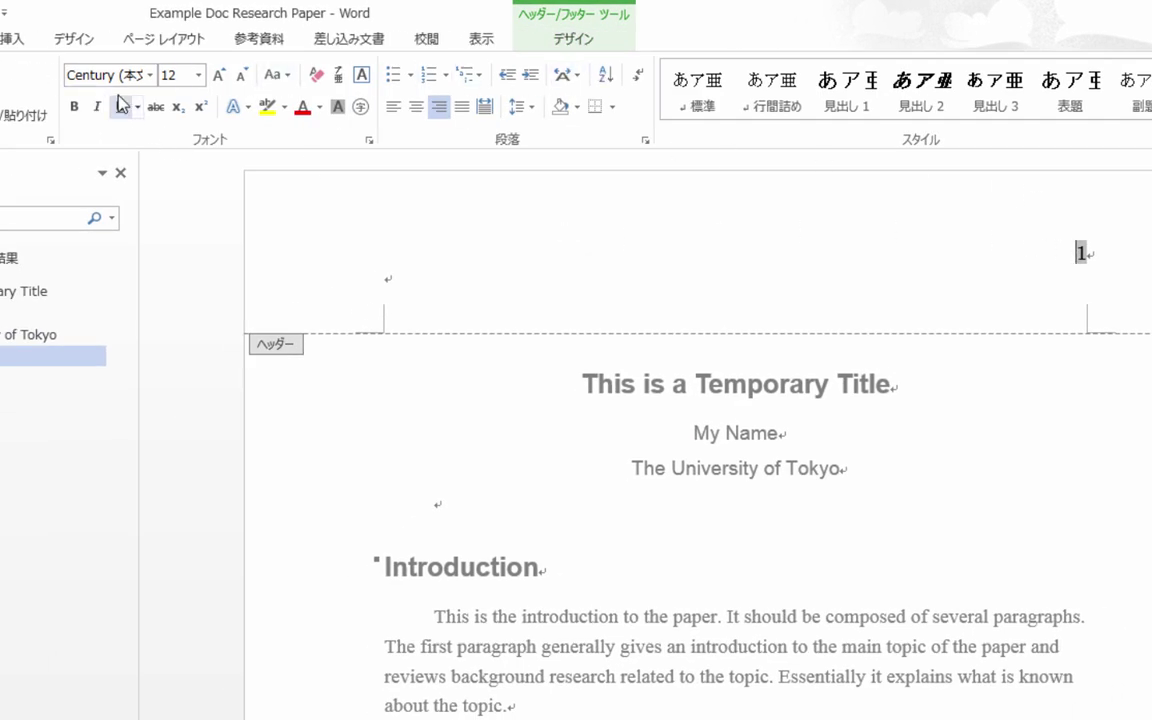
click(150, 75)
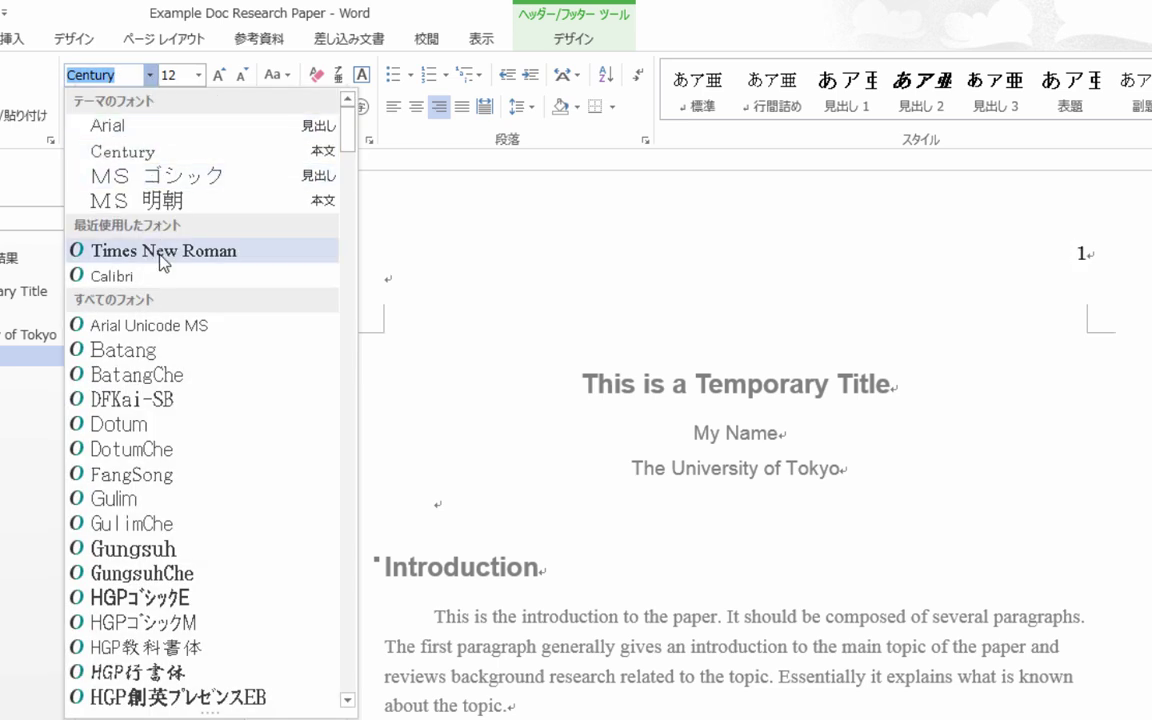
click(162, 252)
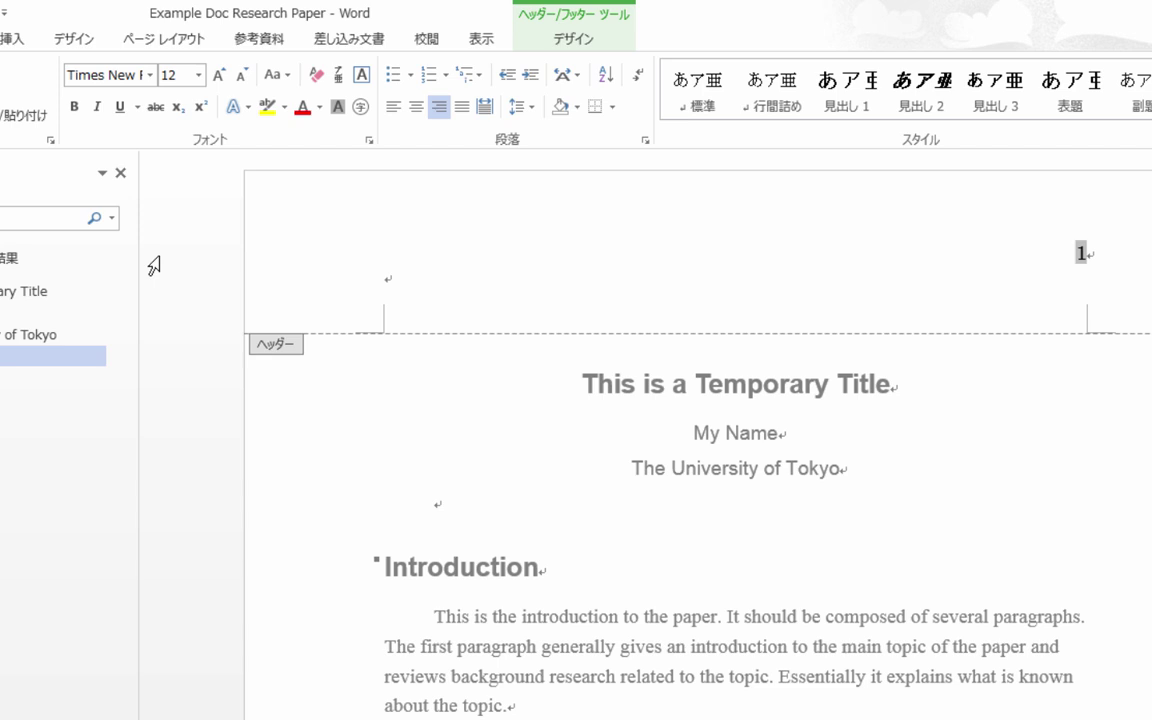
click(576, 40)
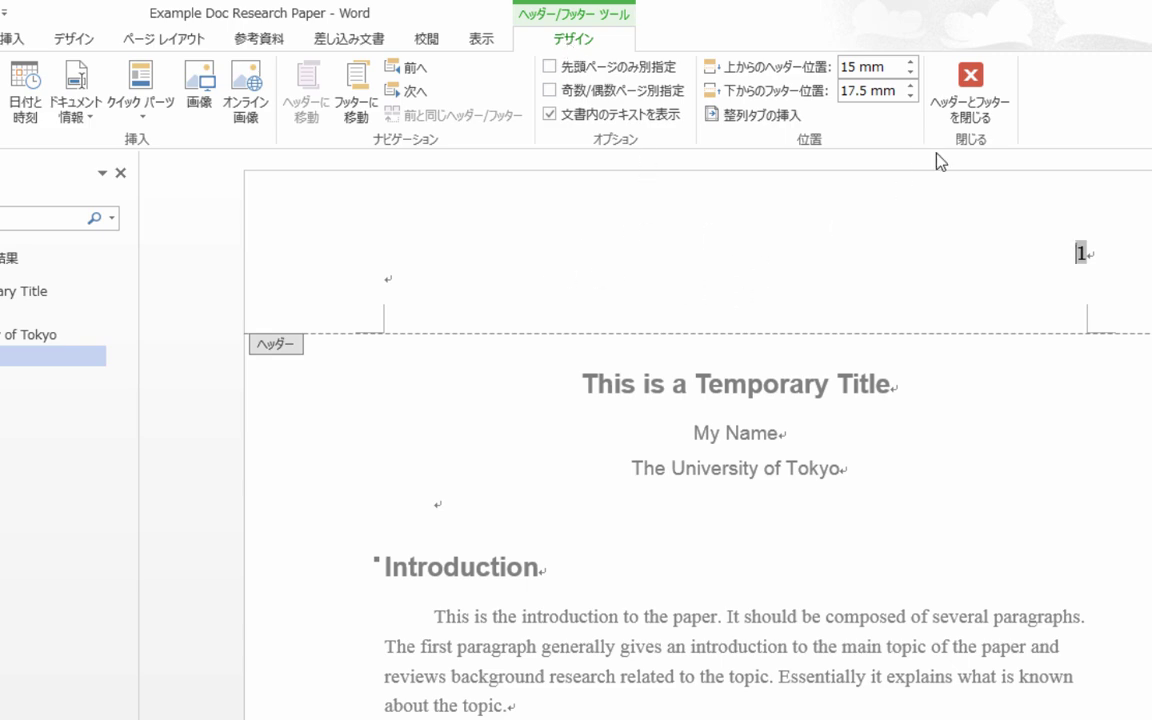
click(970, 80)
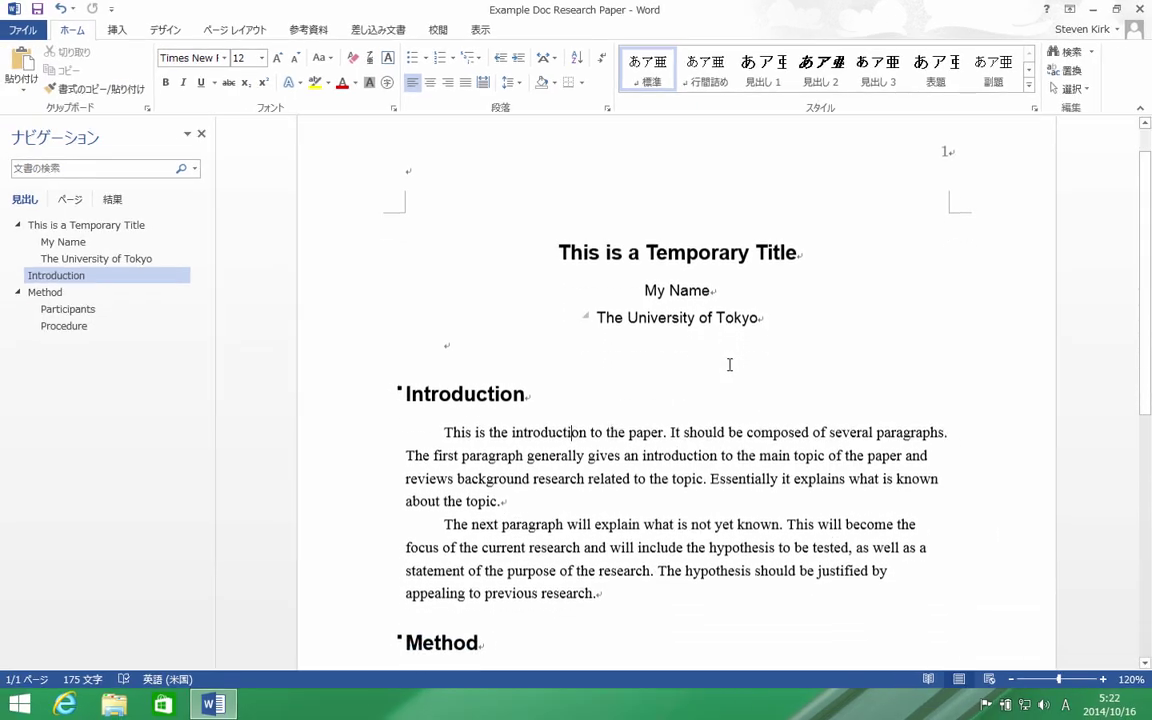
Select the entire document, set its line spacing to 2.0, and clear the selection
scroll(730, 365, down, 2)
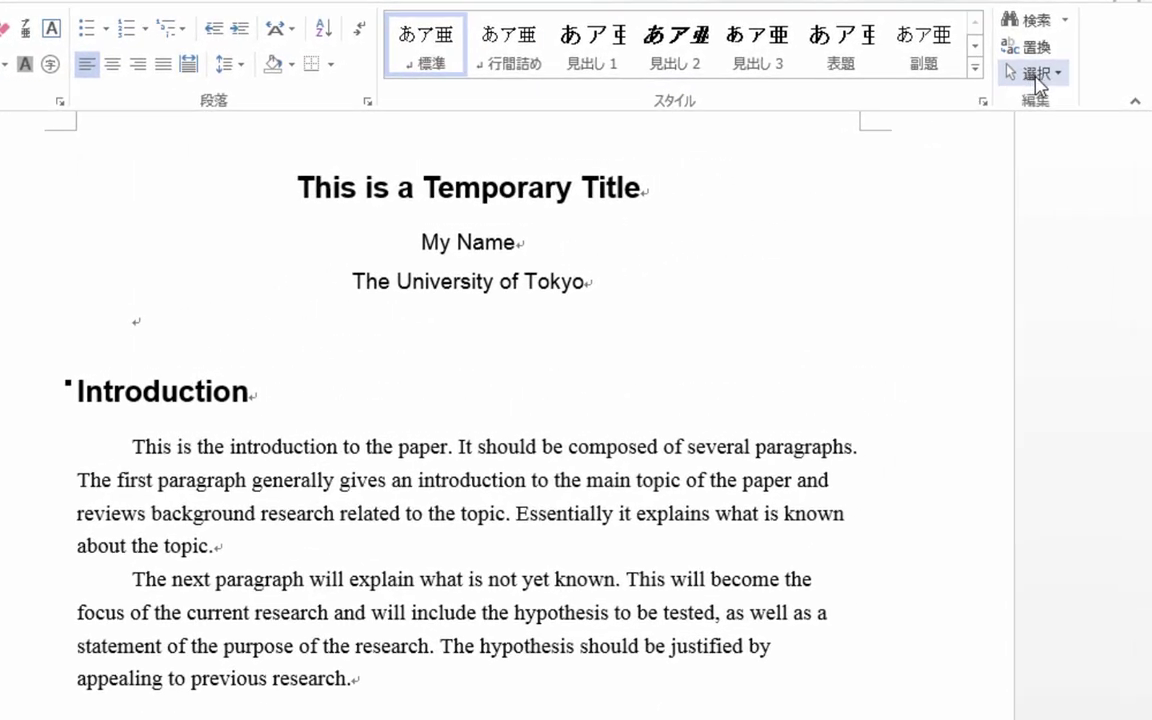
click(1037, 74)
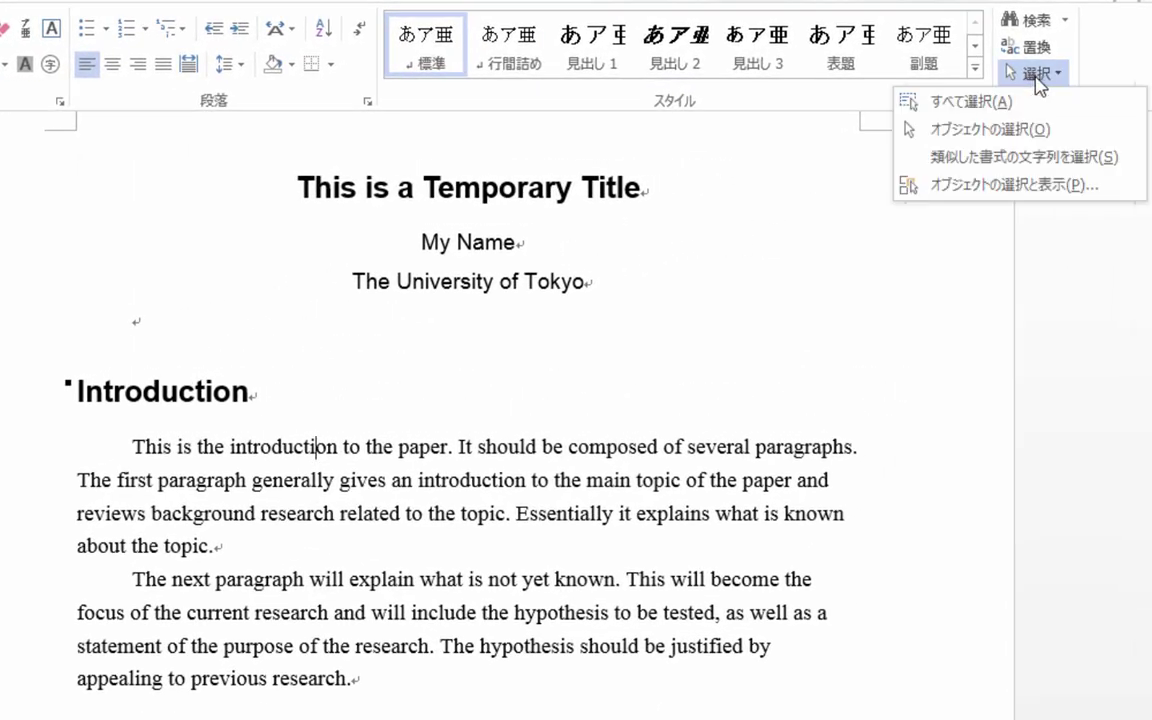
click(981, 104)
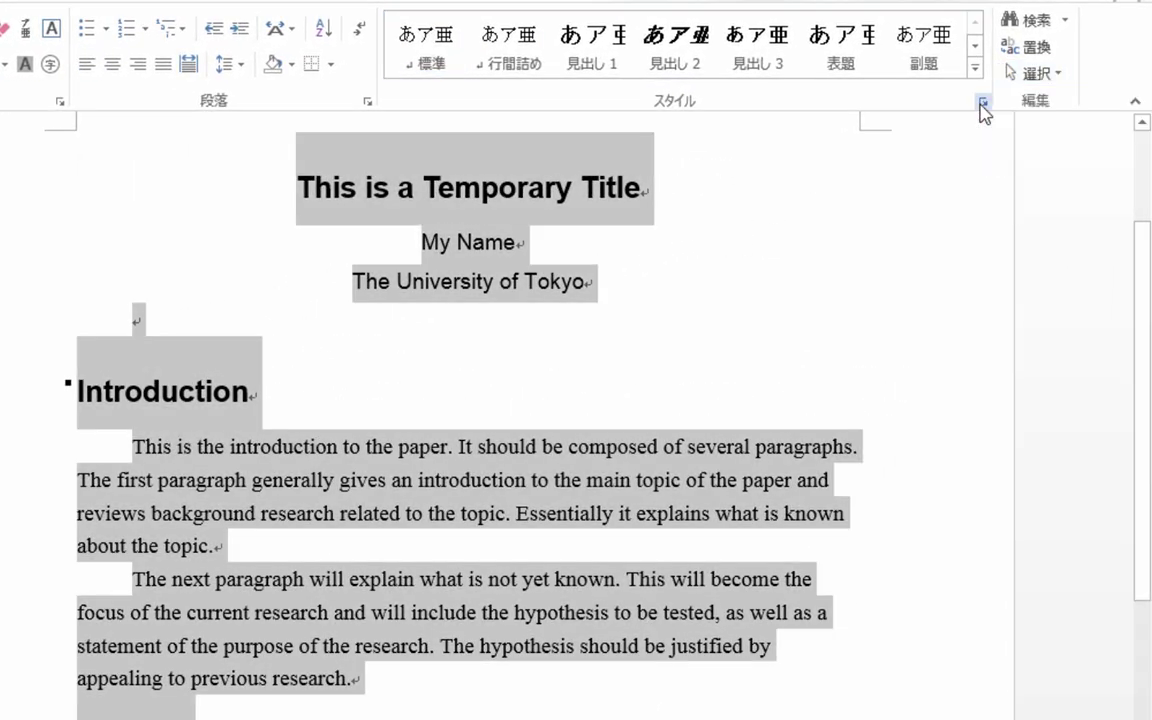
click(241, 68)
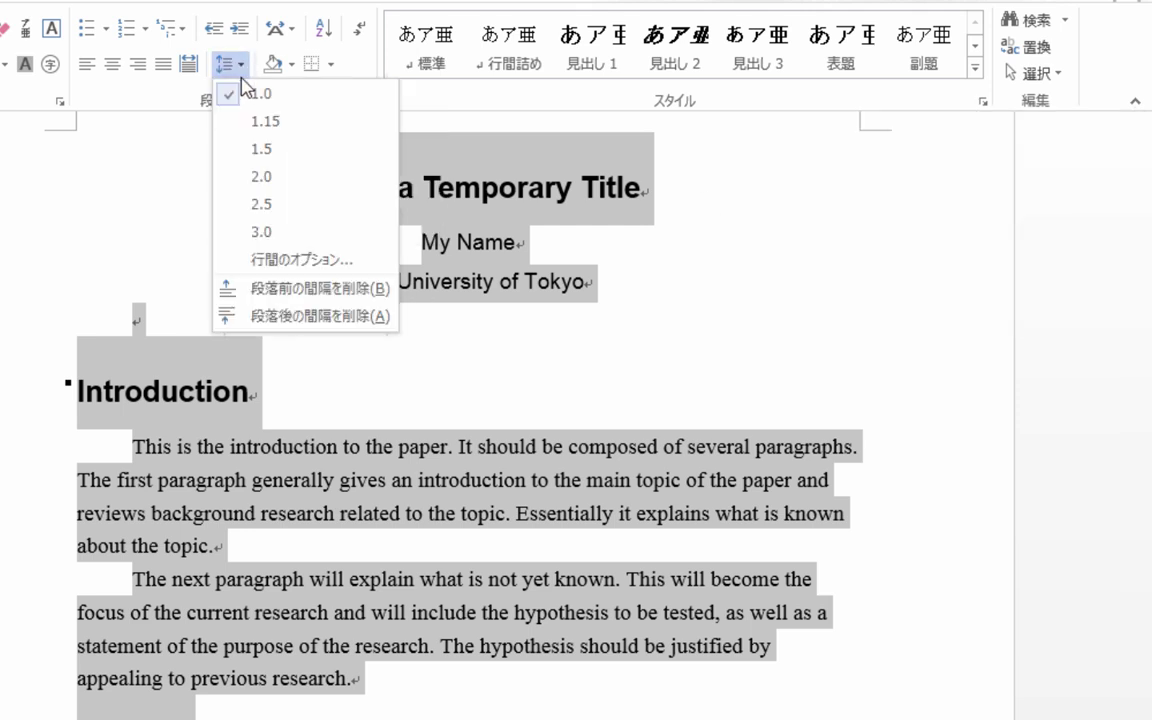
click(261, 177)
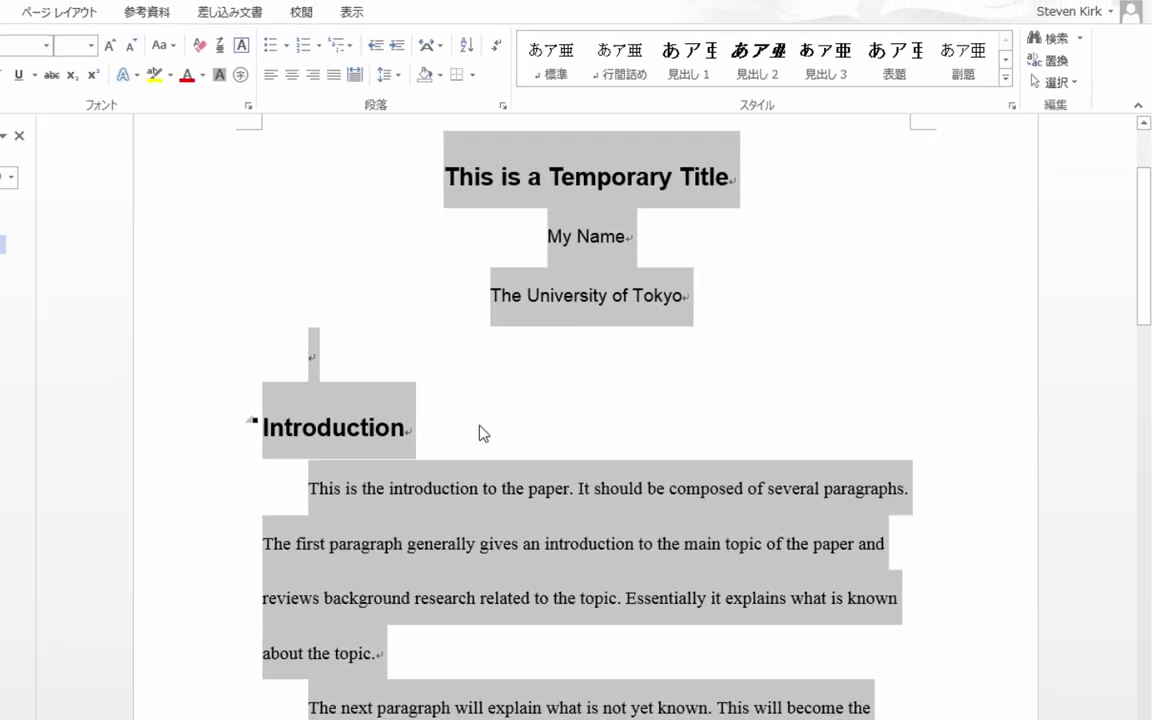
click(338, 487)
scroll(588, 377, down, 1)
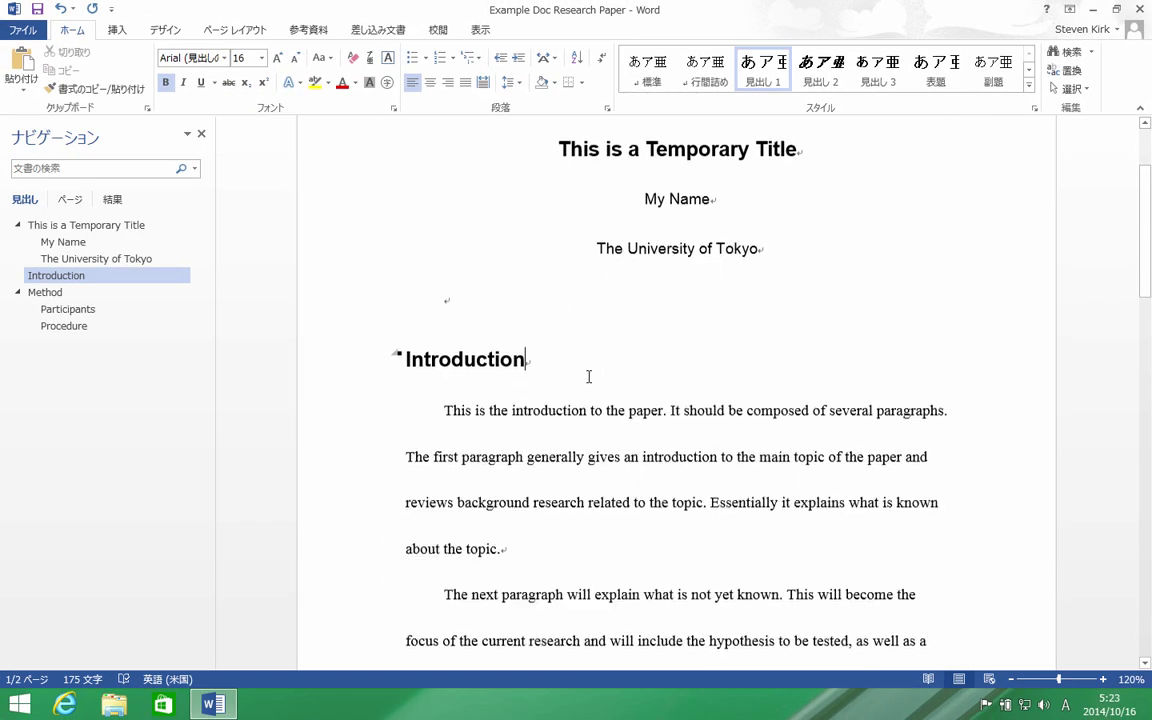
Switch the whole document's page setup to 標準の文字数を使う so no fixed number of lines per page is specified
scroll(588, 377, down, 1)
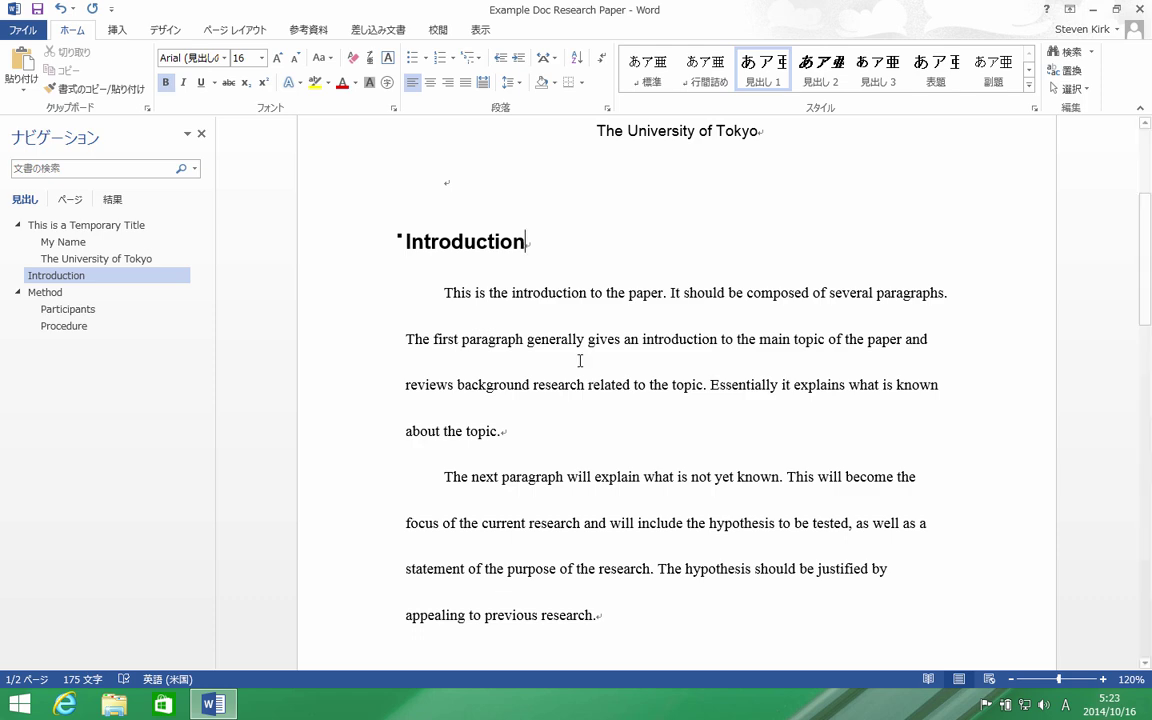
click(347, 45)
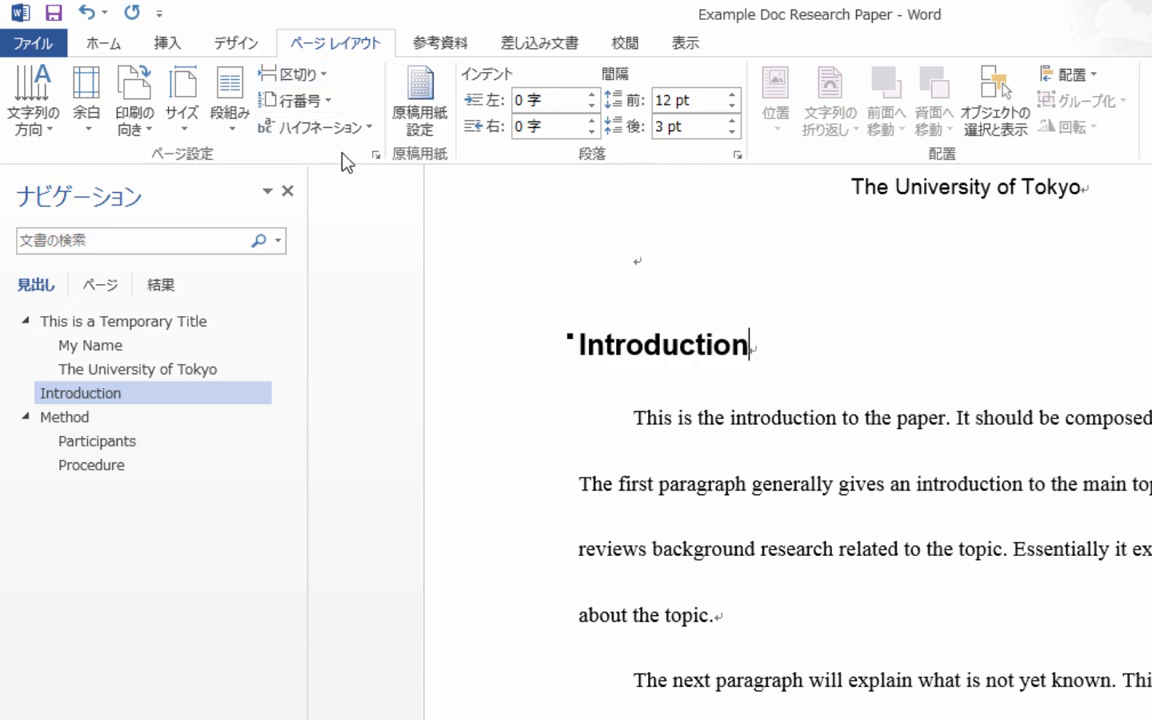
click(377, 155)
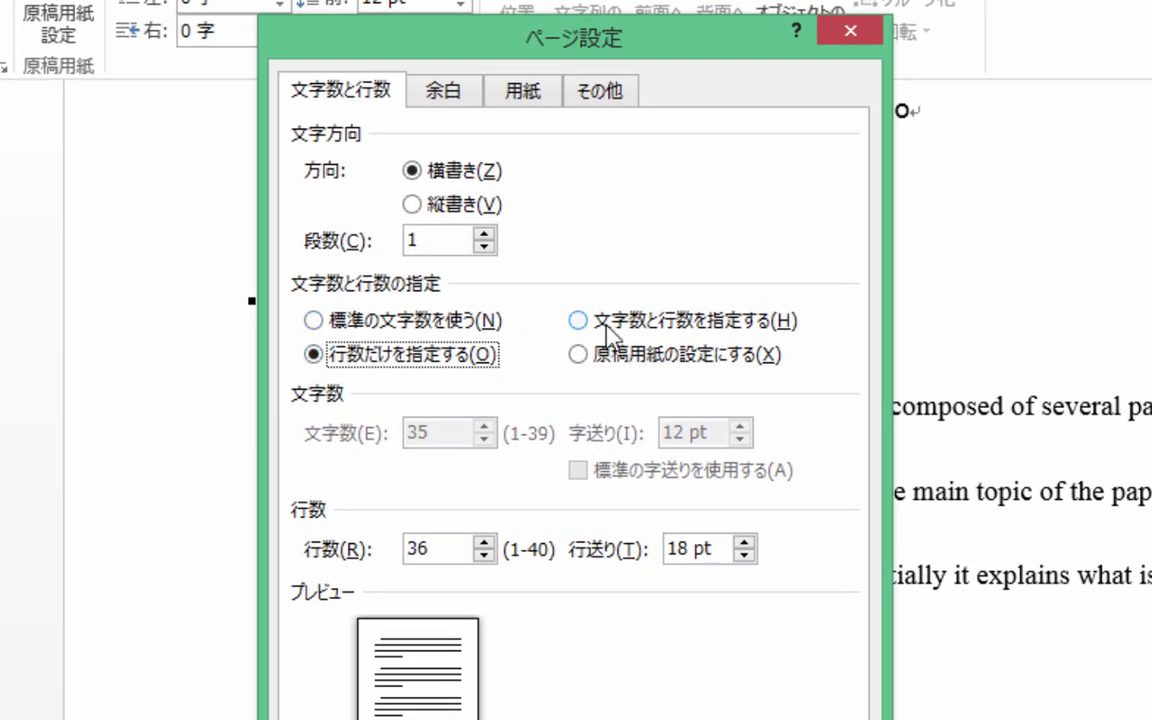
click(314, 321)
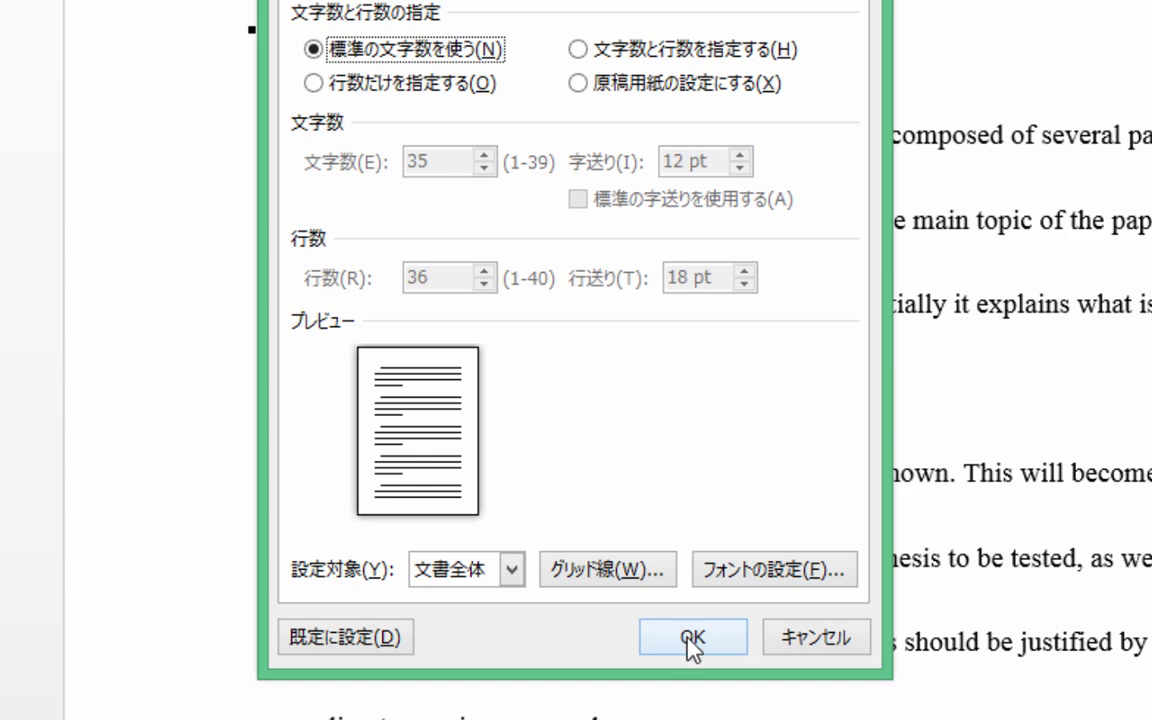
click(690, 640)
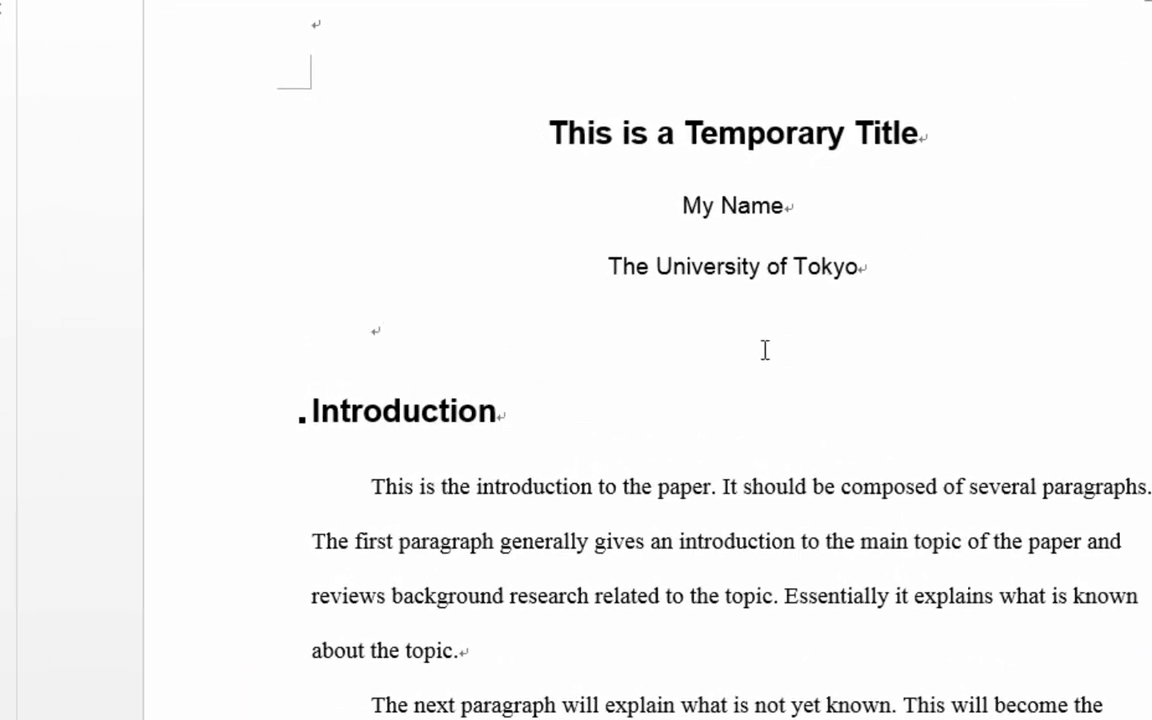
Turn off the 段落記号 (paragraph mark) display in the Word display options and apply the change
scroll(765, 350, down, 1)
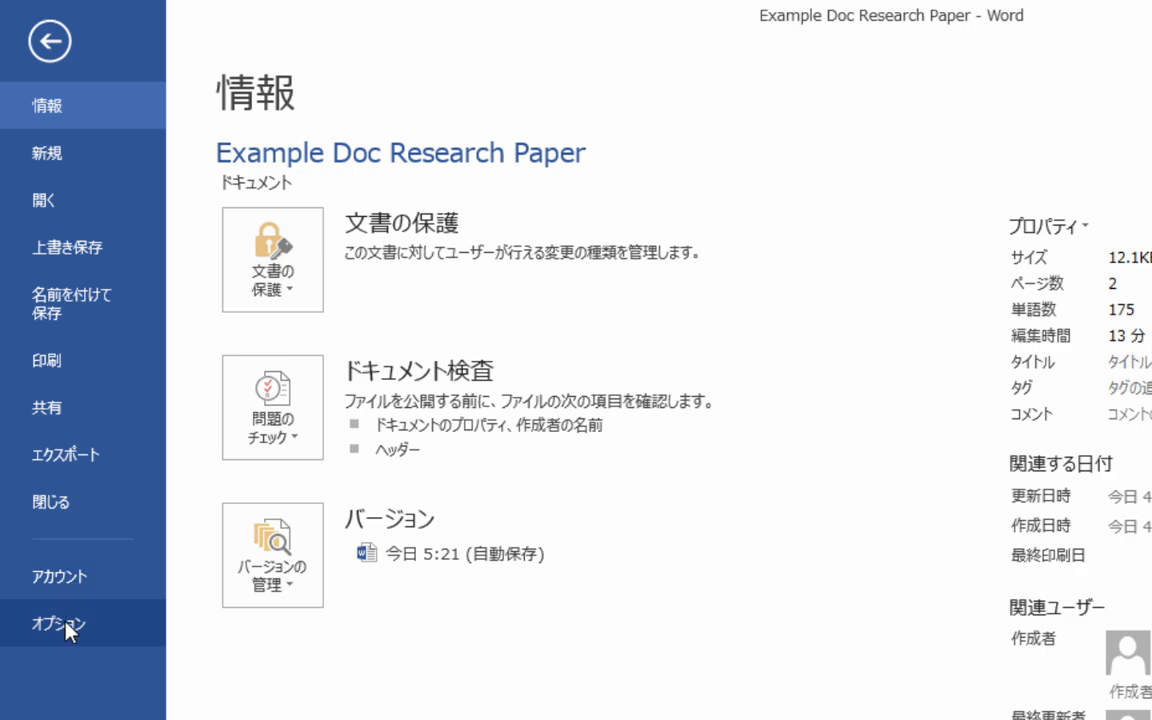
key(Escape)
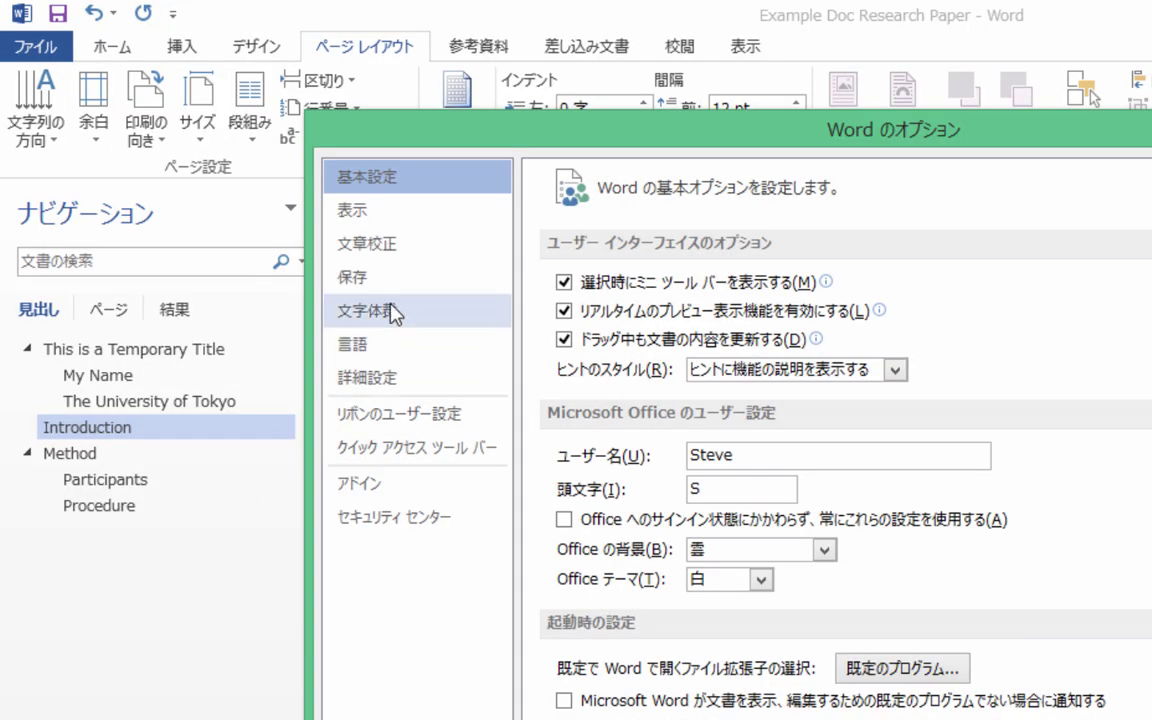
click(369, 221)
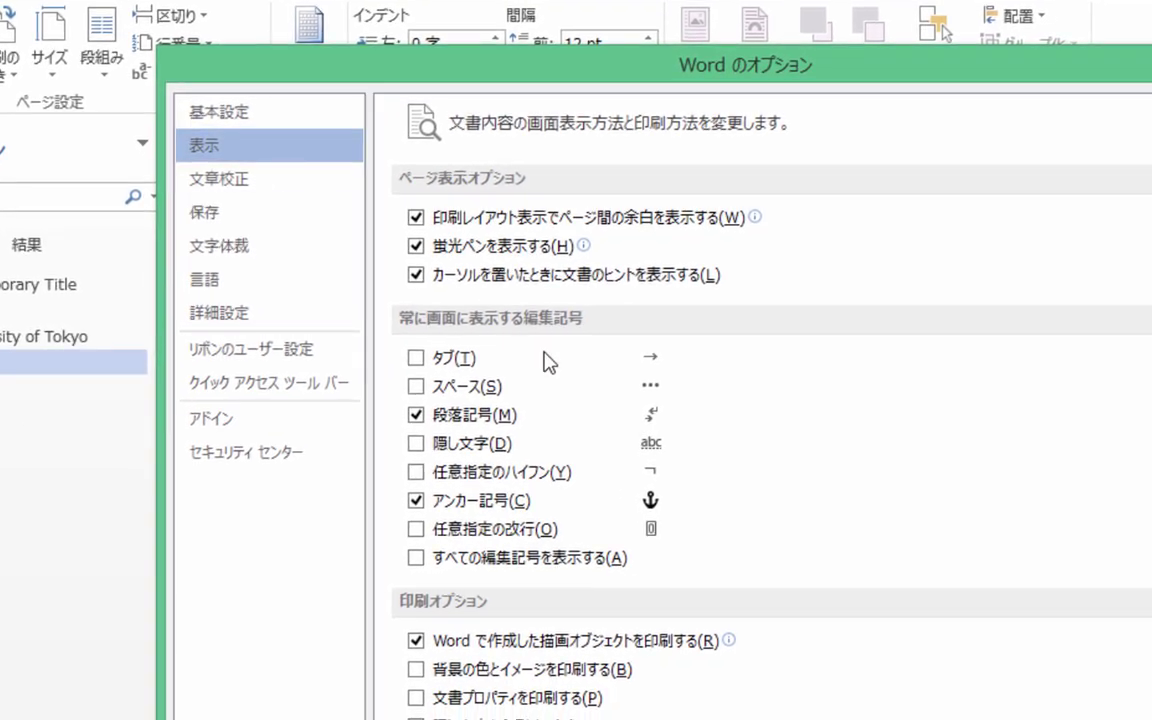
click(418, 416)
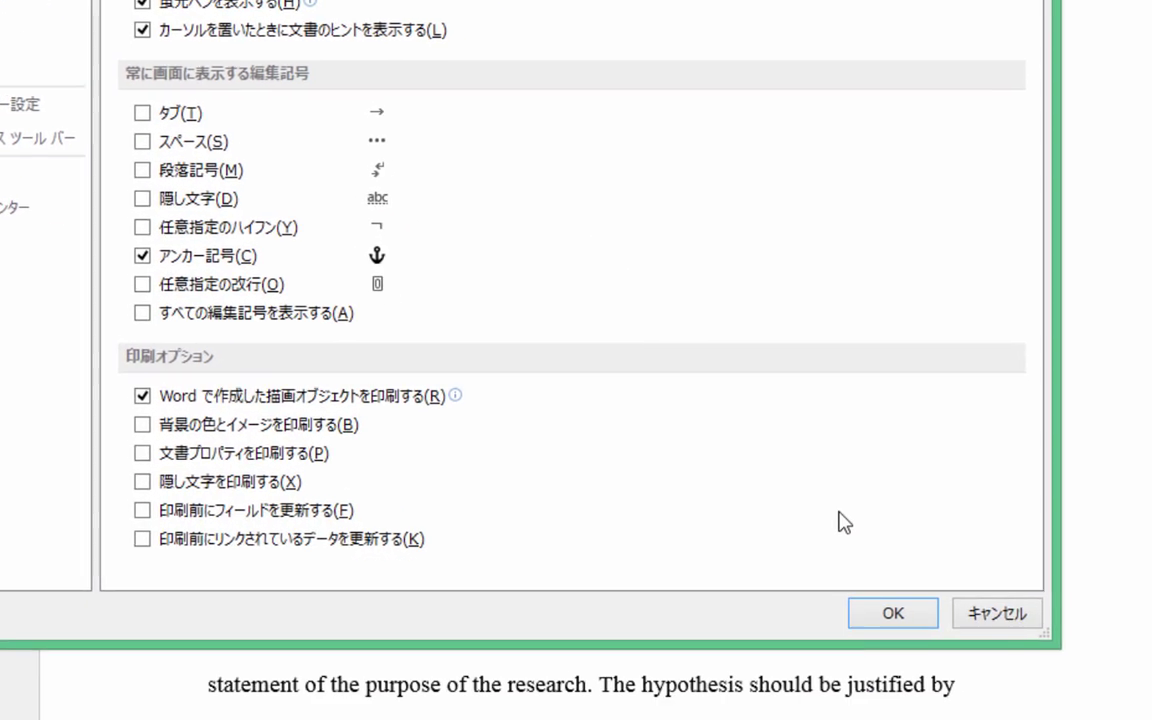
click(886, 614)
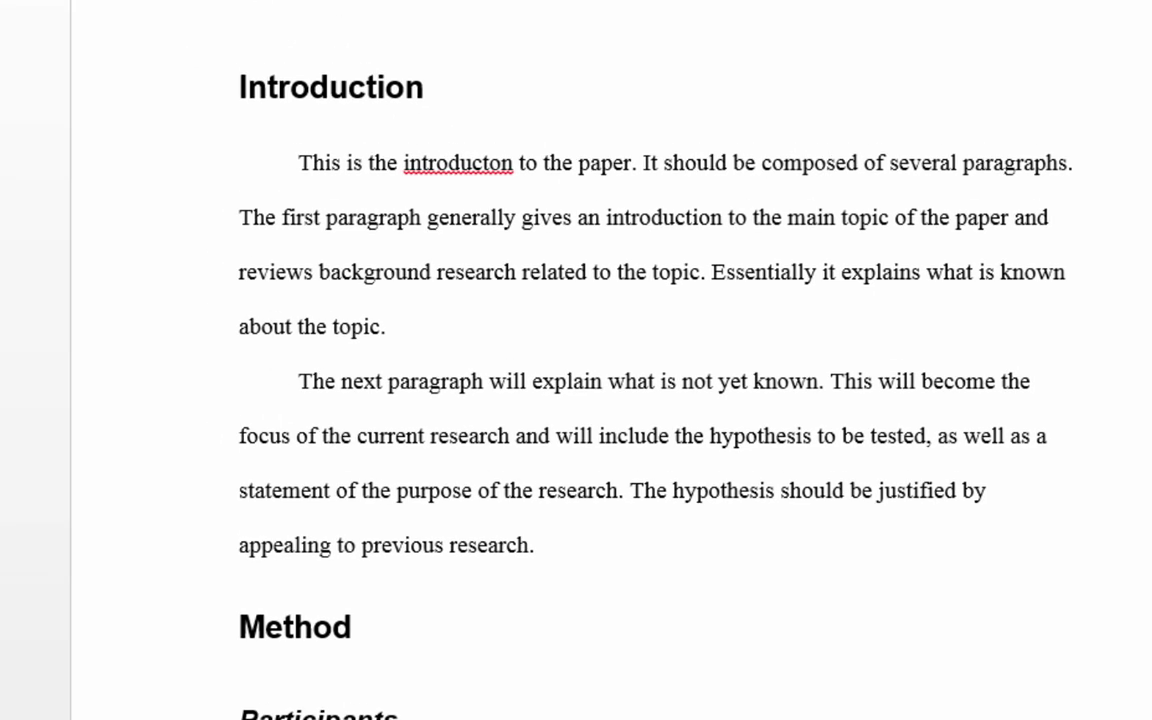
Run the spelling and grammar check, replace "introducton" with "introduction", and close the completion message
click(682, 48)
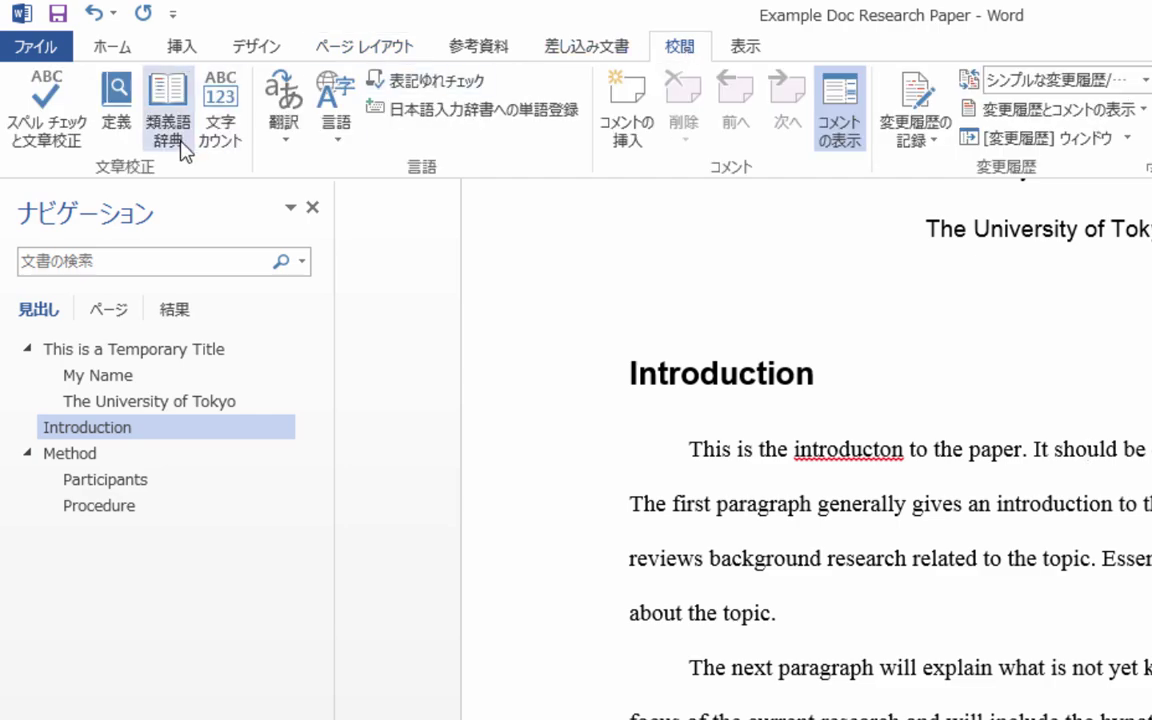
click(45, 107)
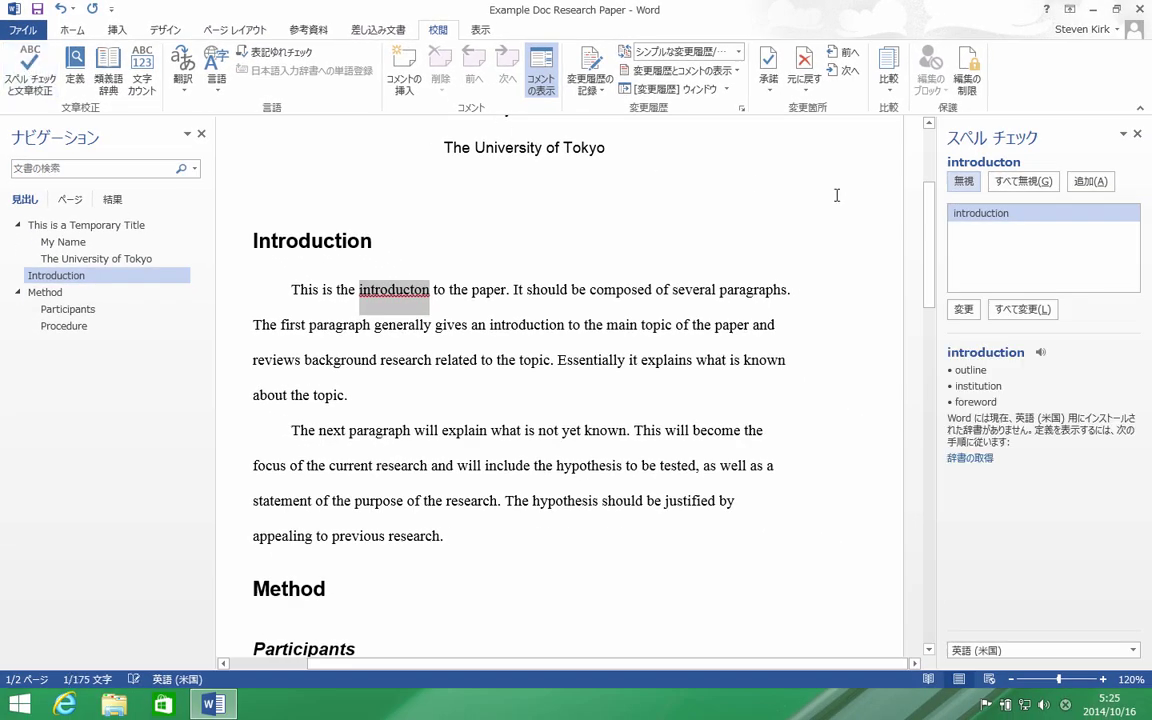
double_click(996, 216)
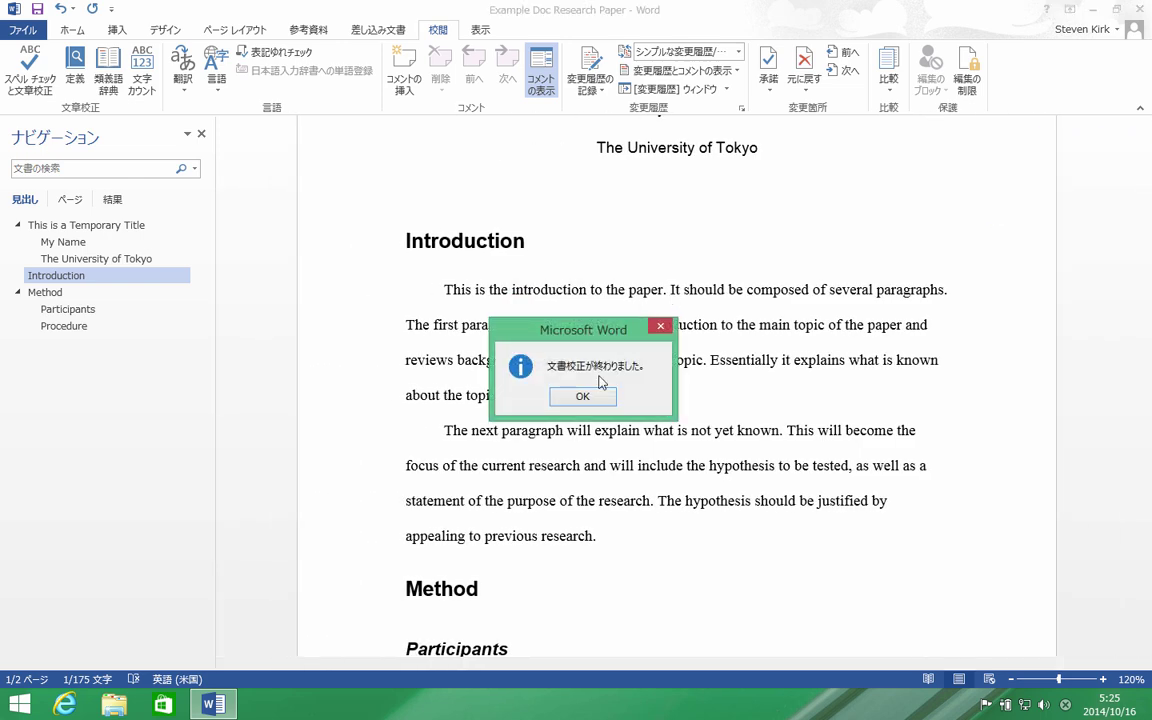
click(584, 397)
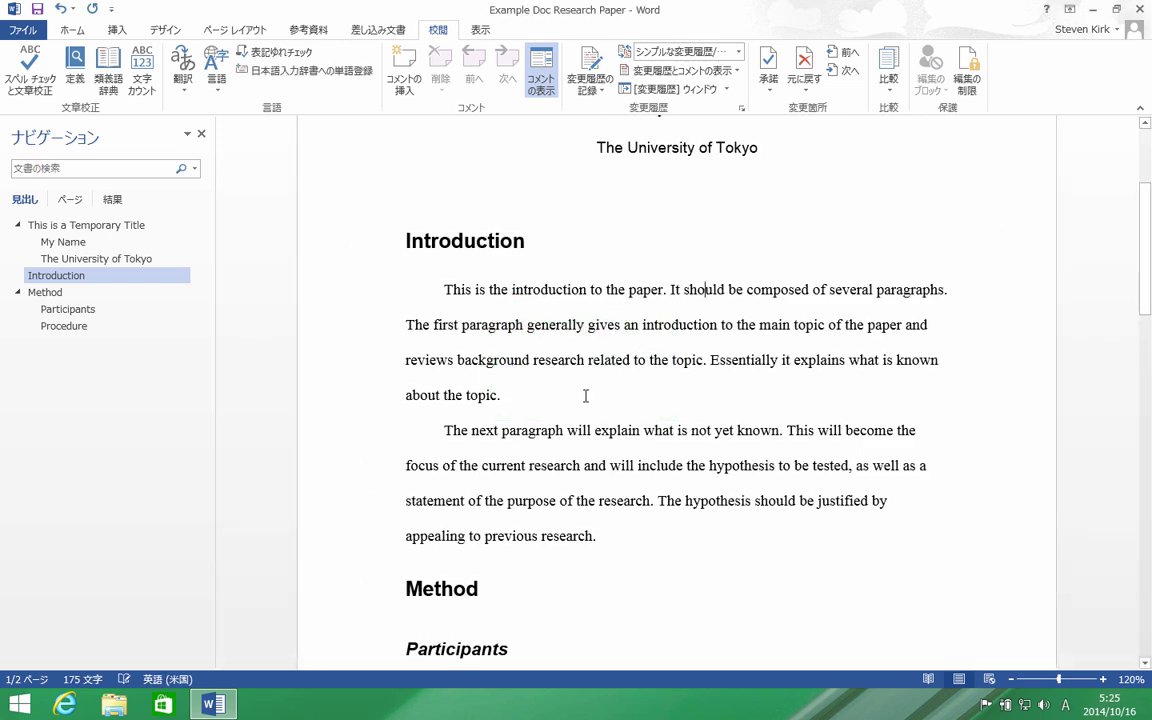